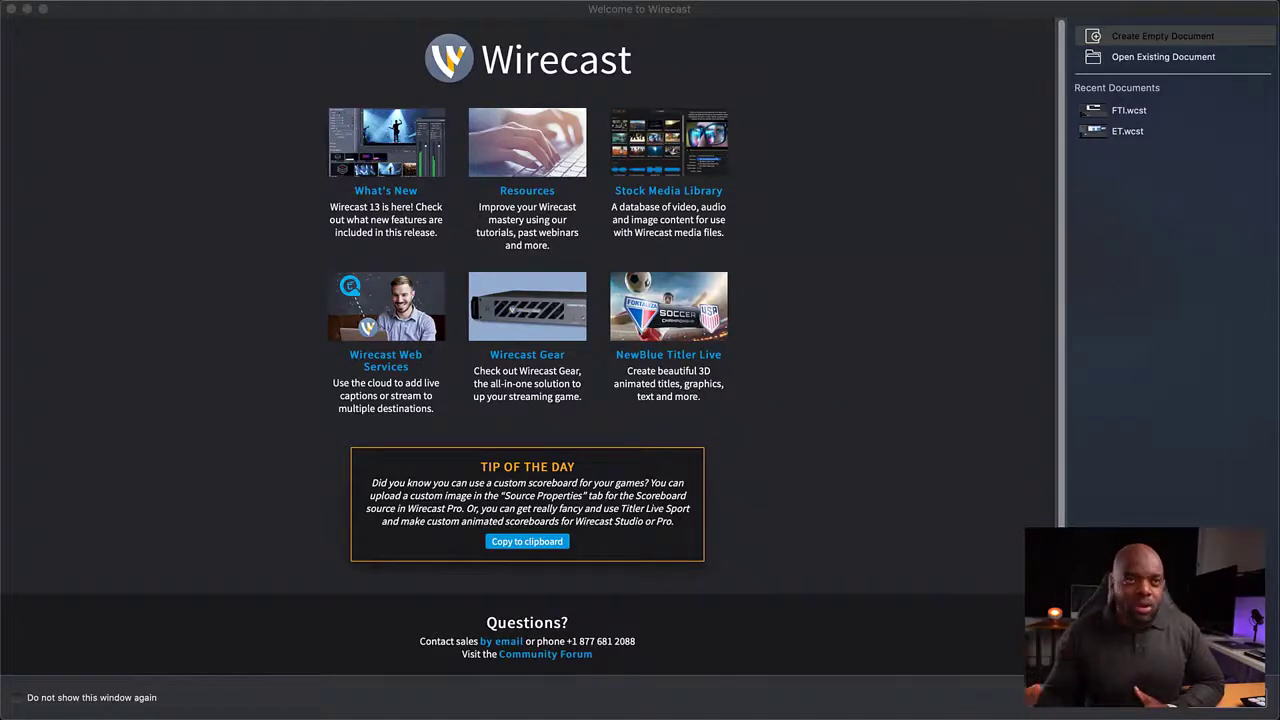
# Step: Create an empty document and add the Cam Link 4K Video camera as a shot on Master Layer 2
pyautogui.click(1166, 37)
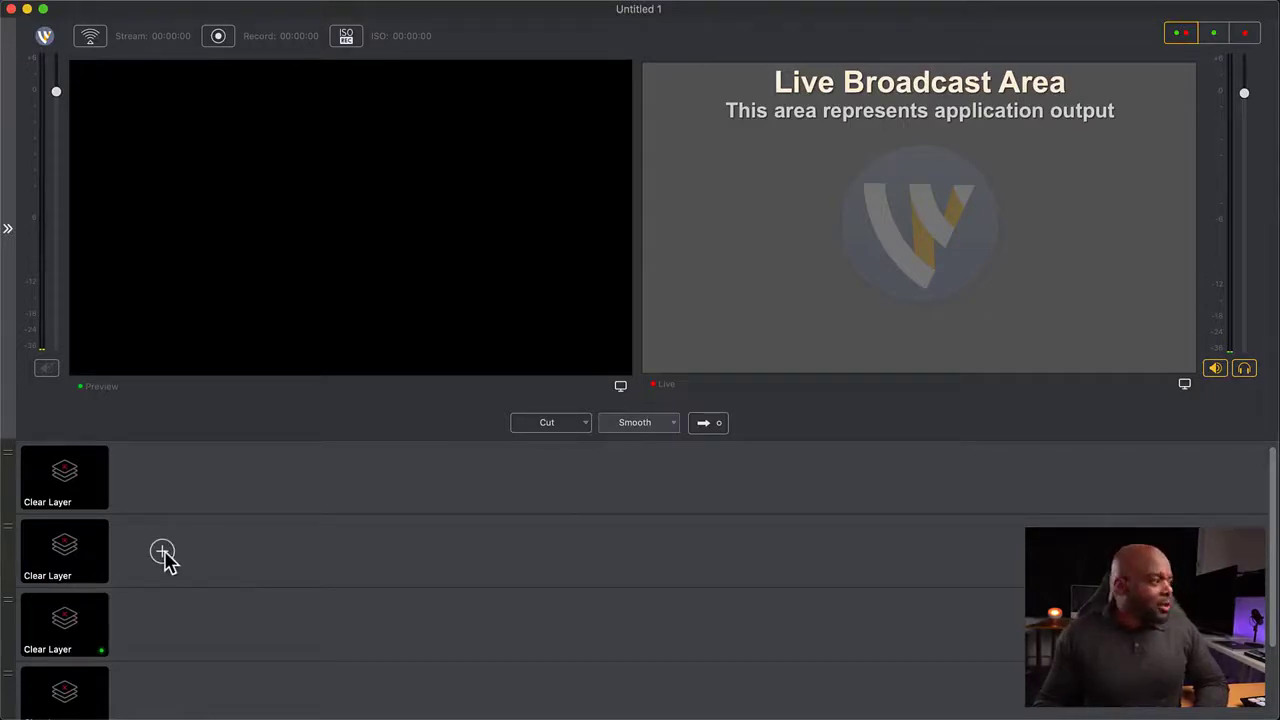
pyautogui.click(163, 553)
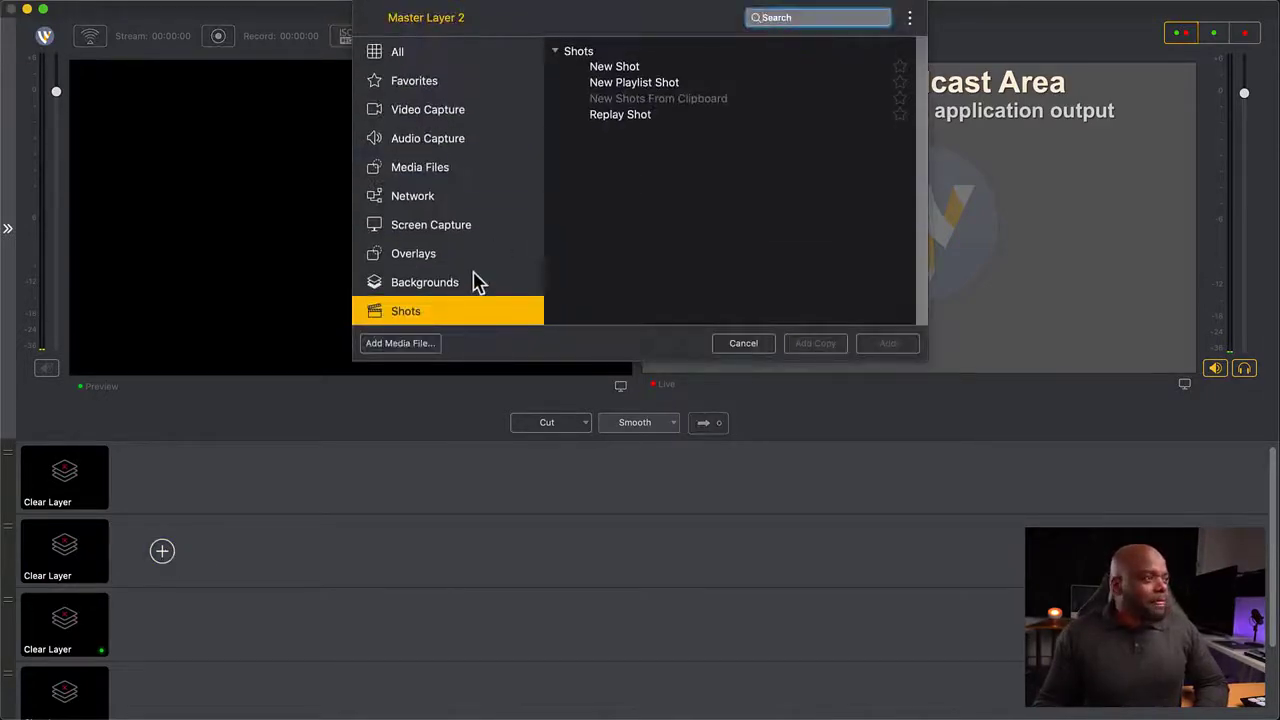
pyautogui.click(453, 119)
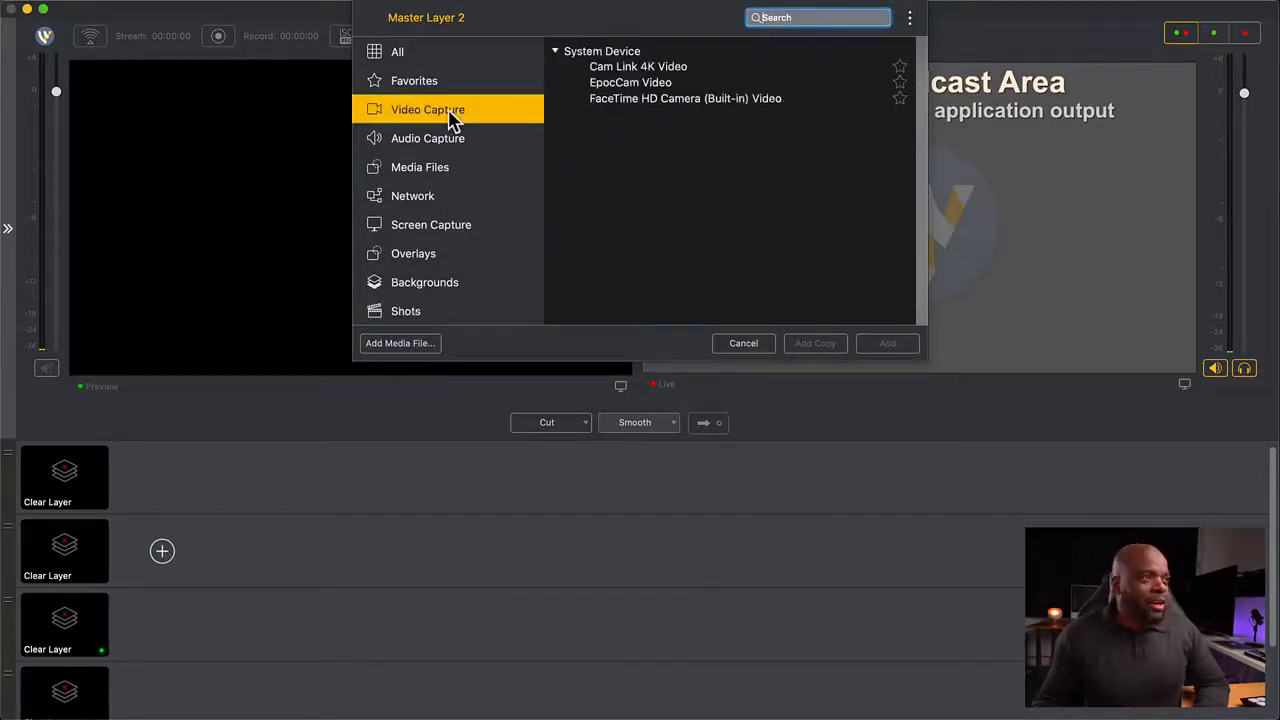
pyautogui.click(656, 70)
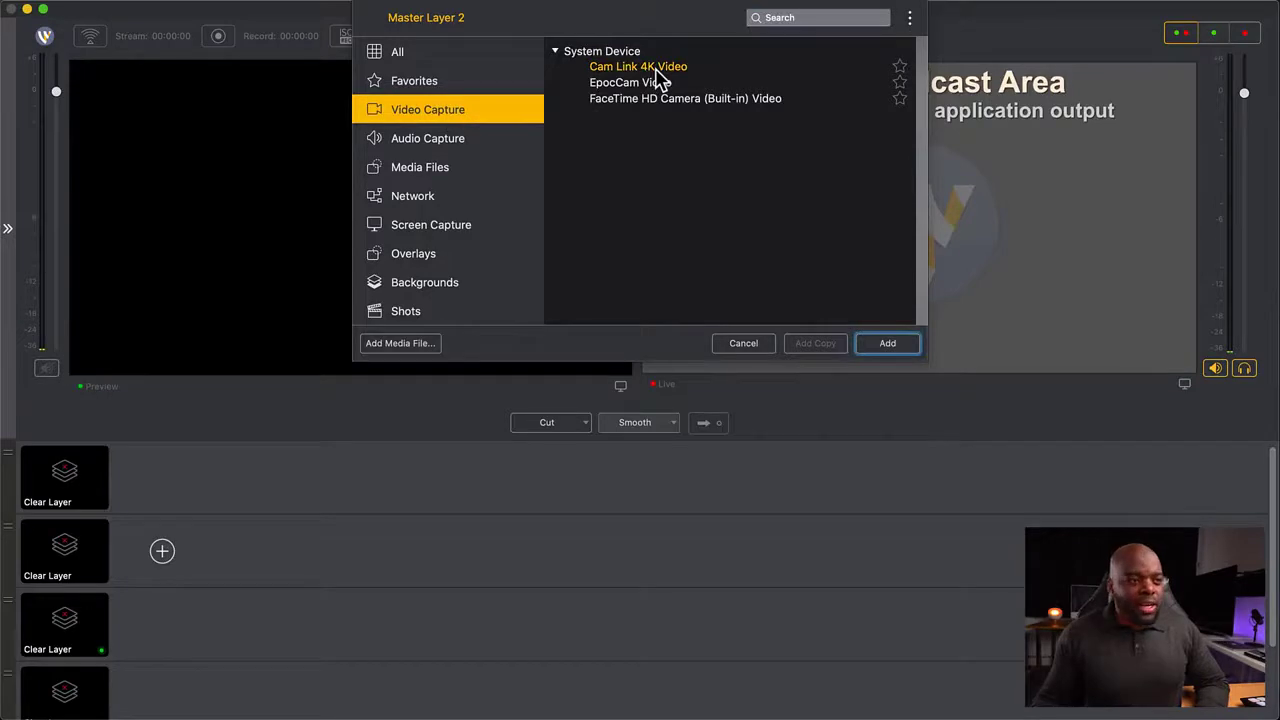
pyautogui.click(893, 345)
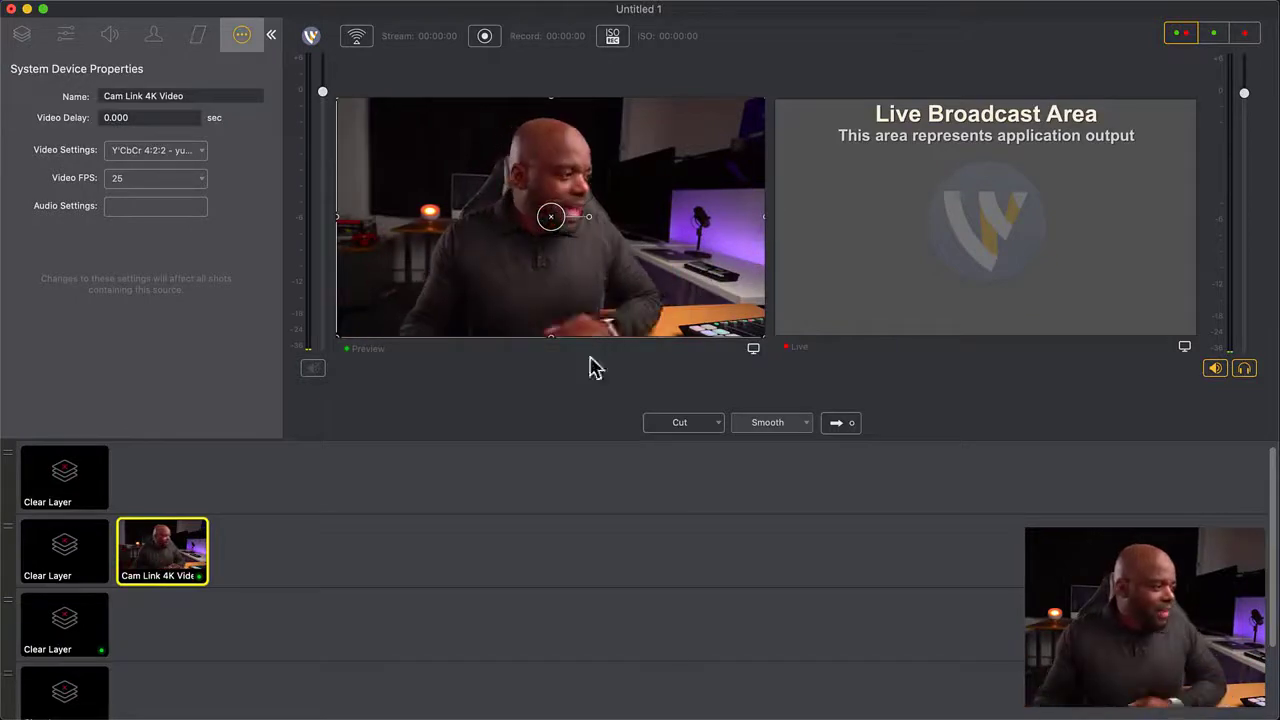
# Step: Add a Screen Capture shot beside the camera shot on Master Layer 2 and dismiss the audio driver notice
pyautogui.moveTo(186, 557)
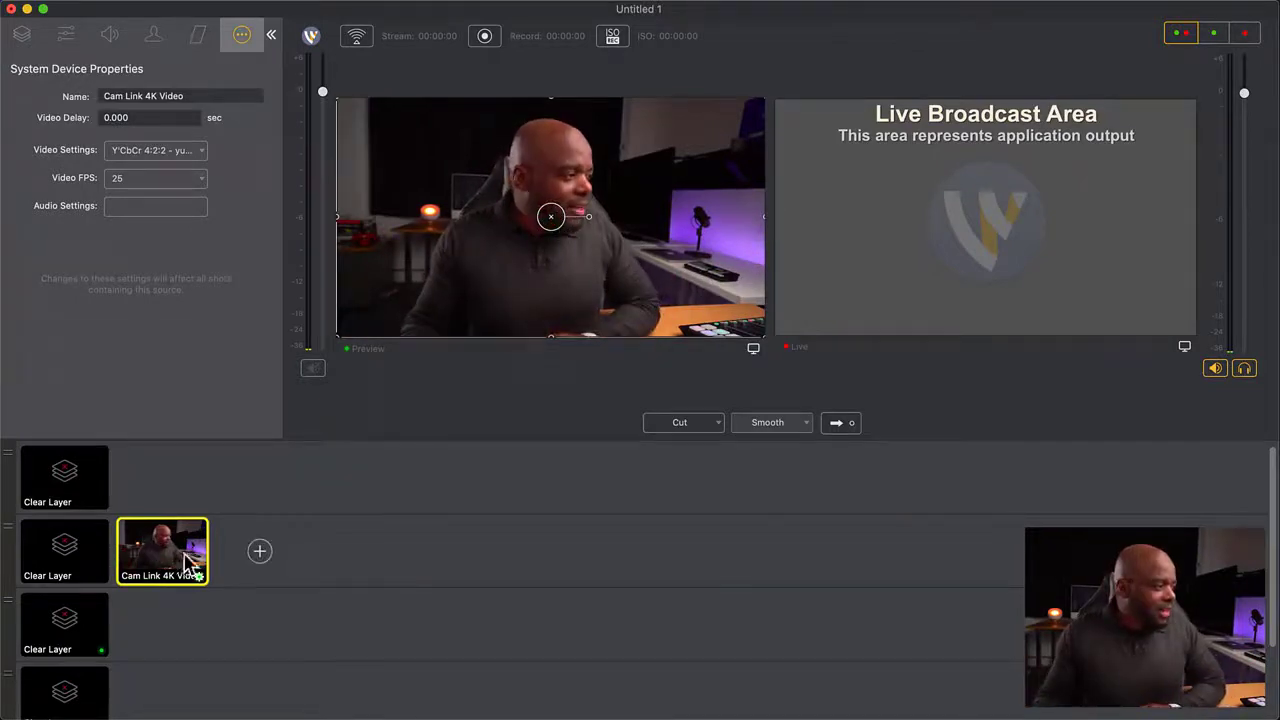
pyautogui.click(261, 555)
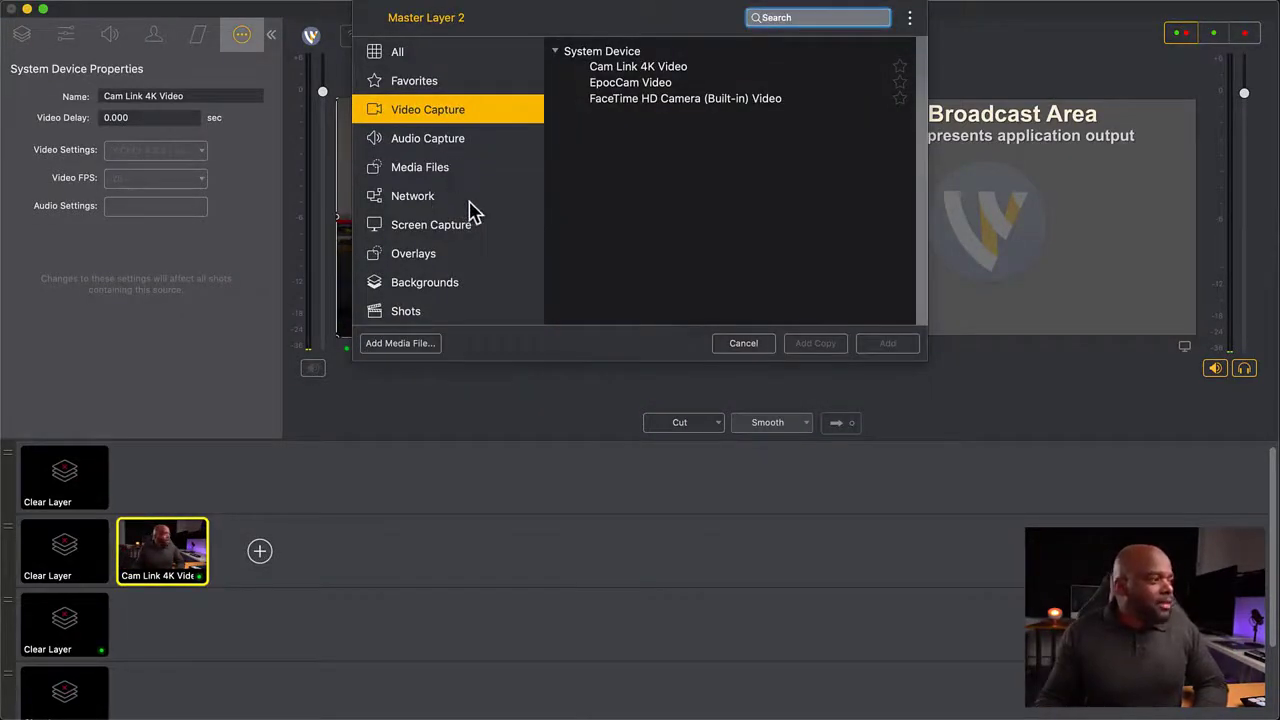
pyautogui.click(458, 229)
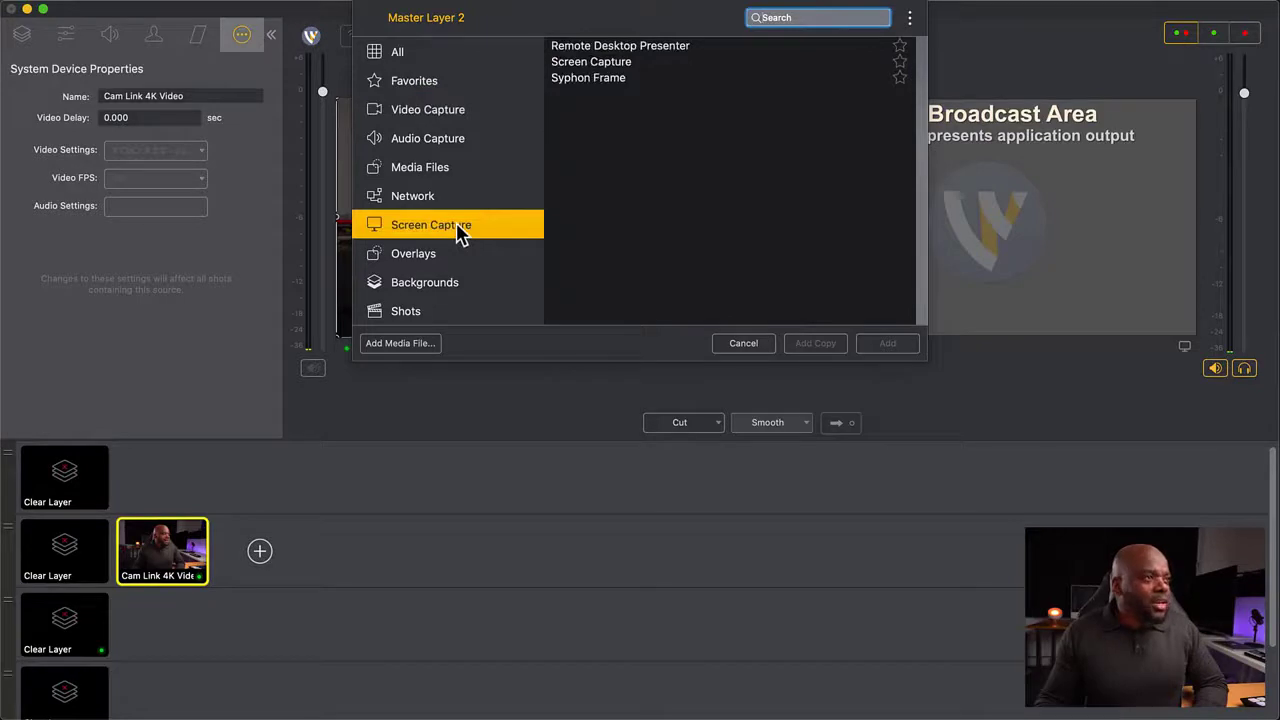
pyautogui.click(627, 63)
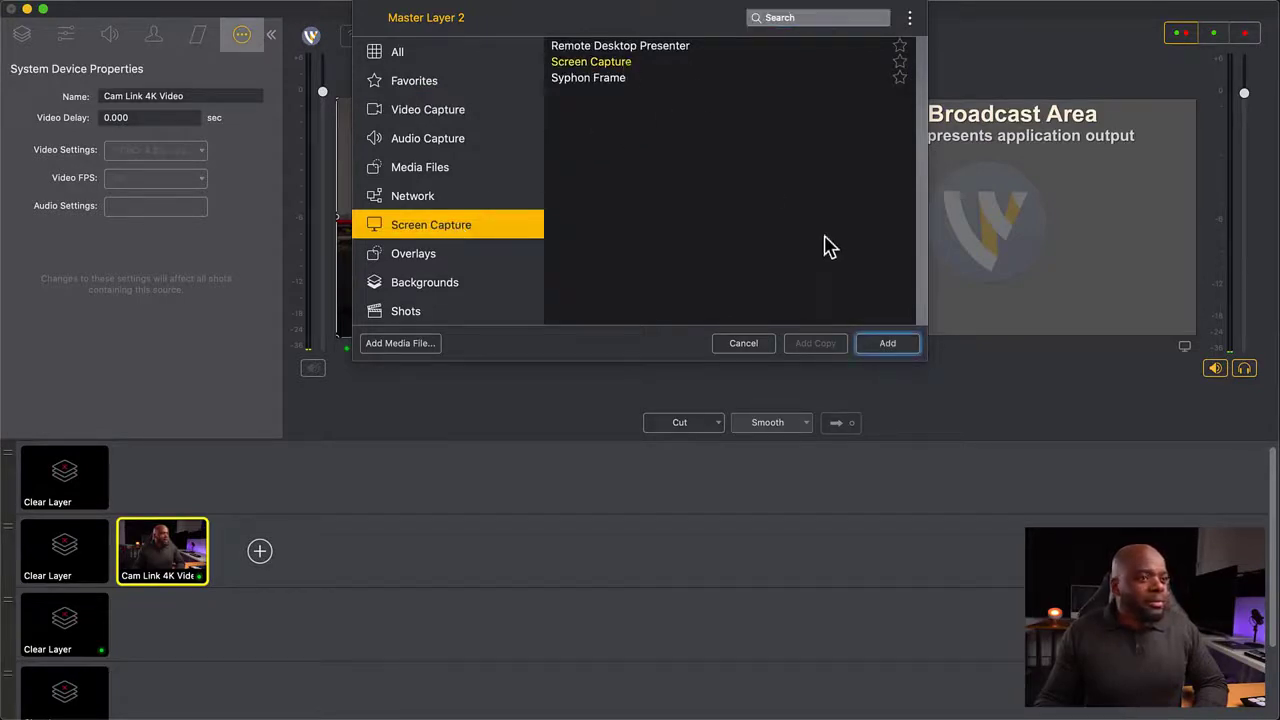
pyautogui.click(890, 344)
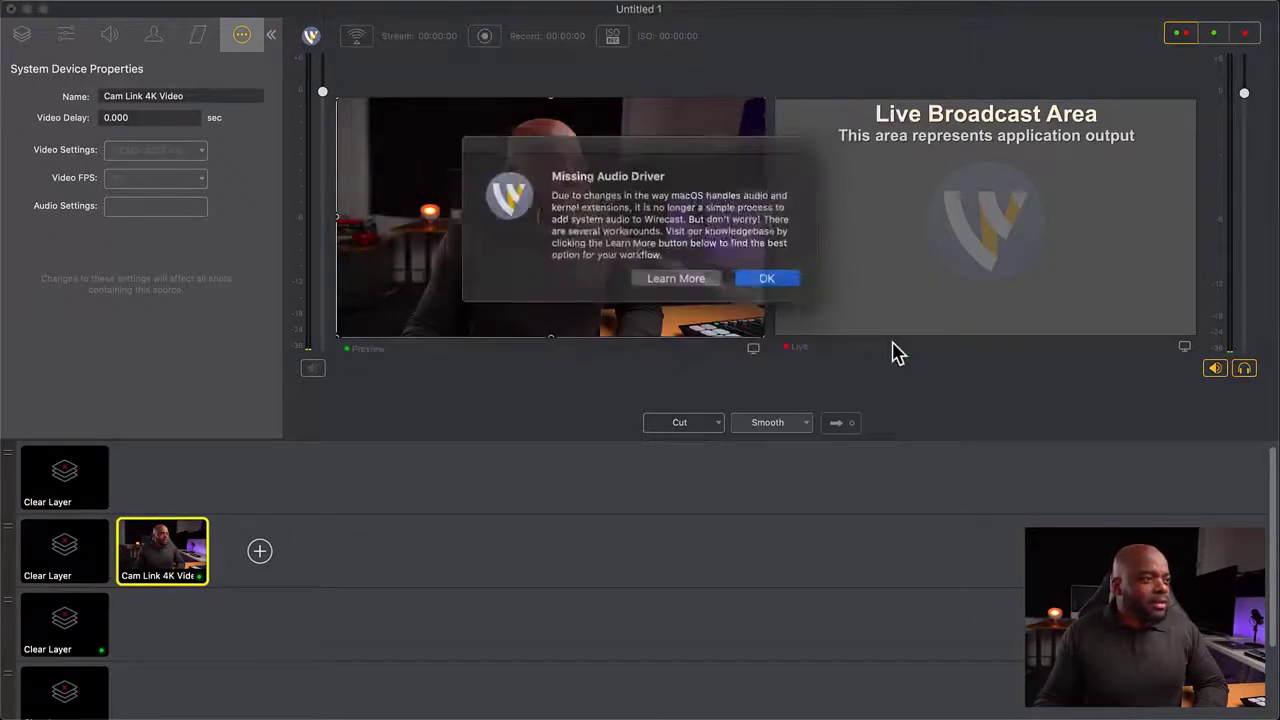
pyautogui.click(760, 280)
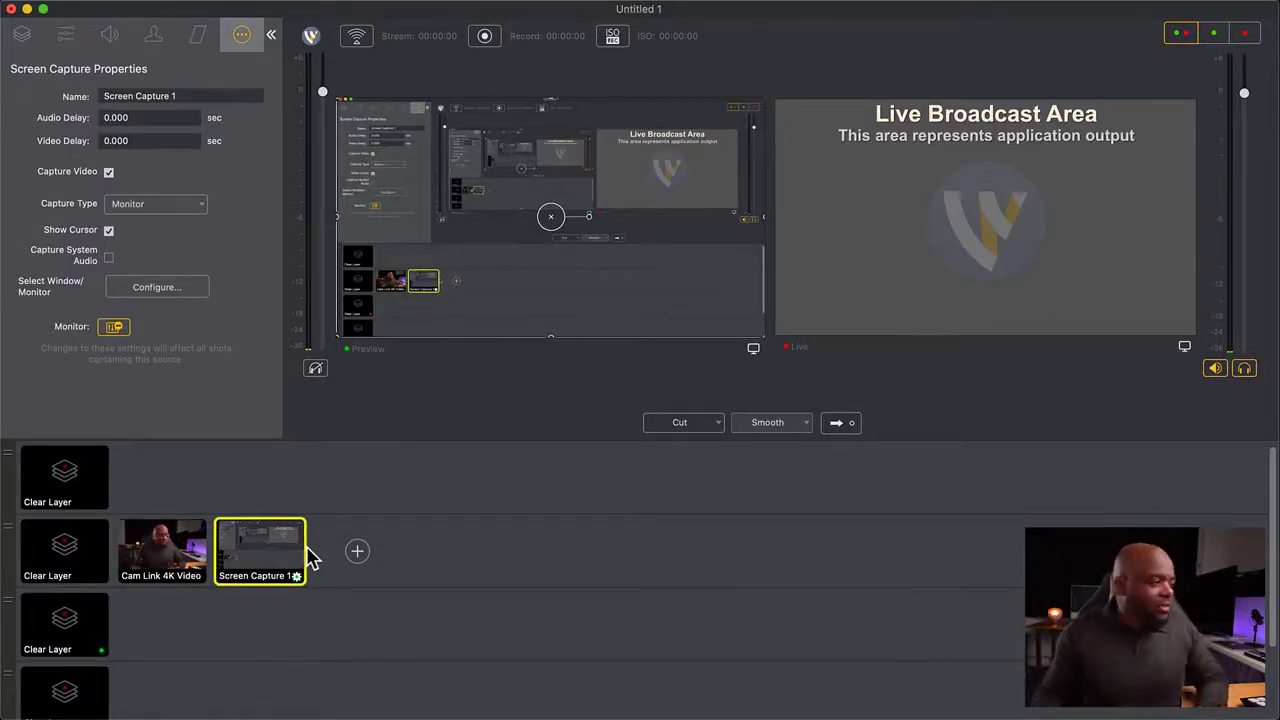
# Step: Set the audio source of the Cam Link 4K Video shot to RODECaster Pro Stereo Audio
pyautogui.click(198, 578)
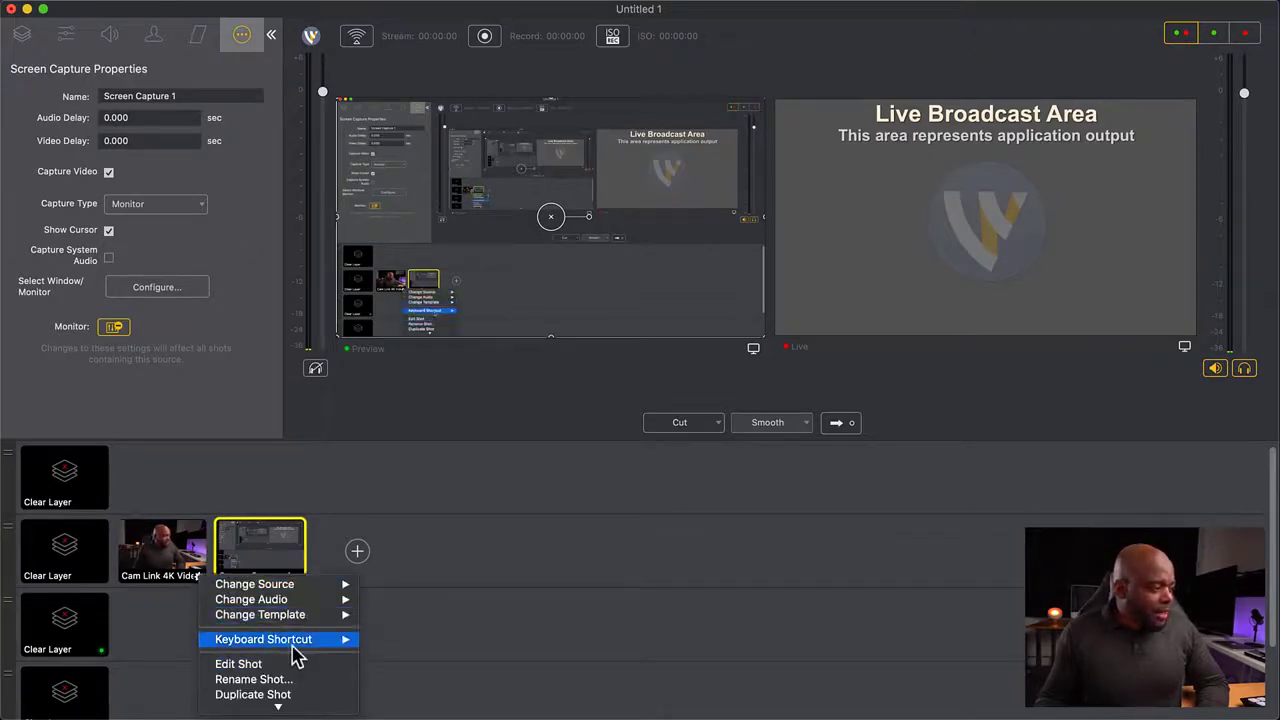
pyautogui.scroll(-2, 293, 648)
pyautogui.moveTo(277, 582)
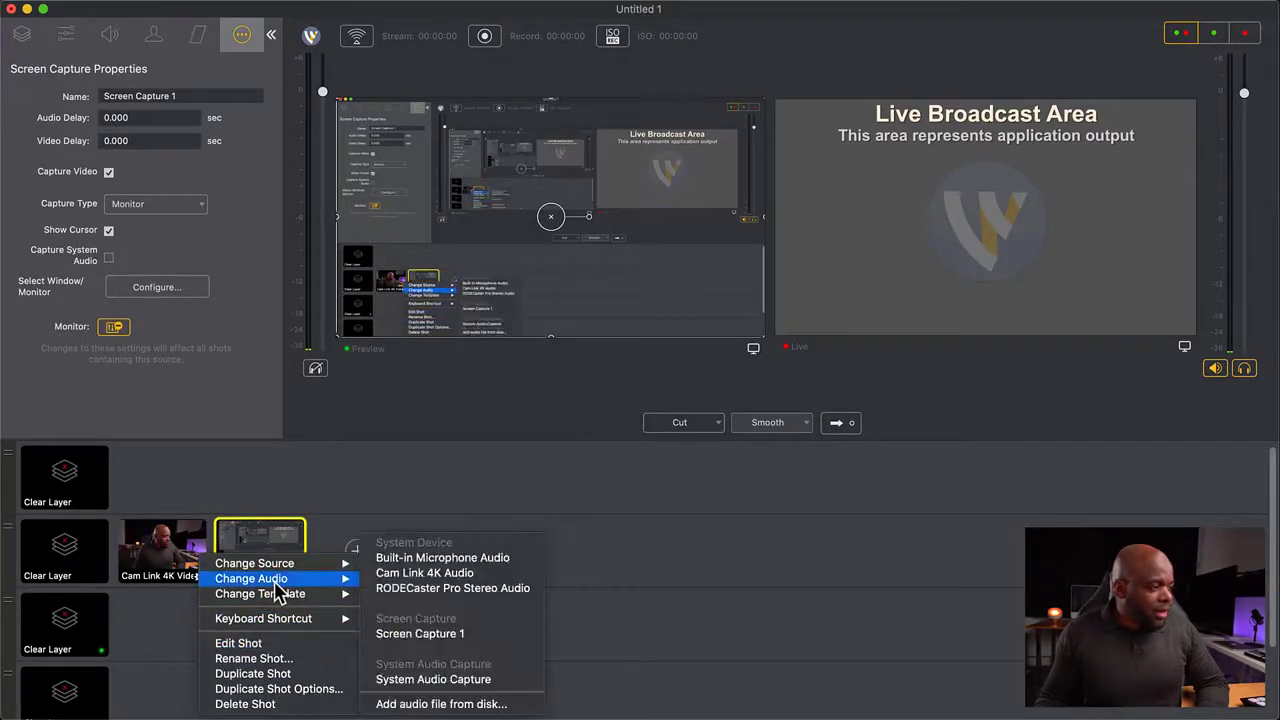
pyautogui.click(414, 590)
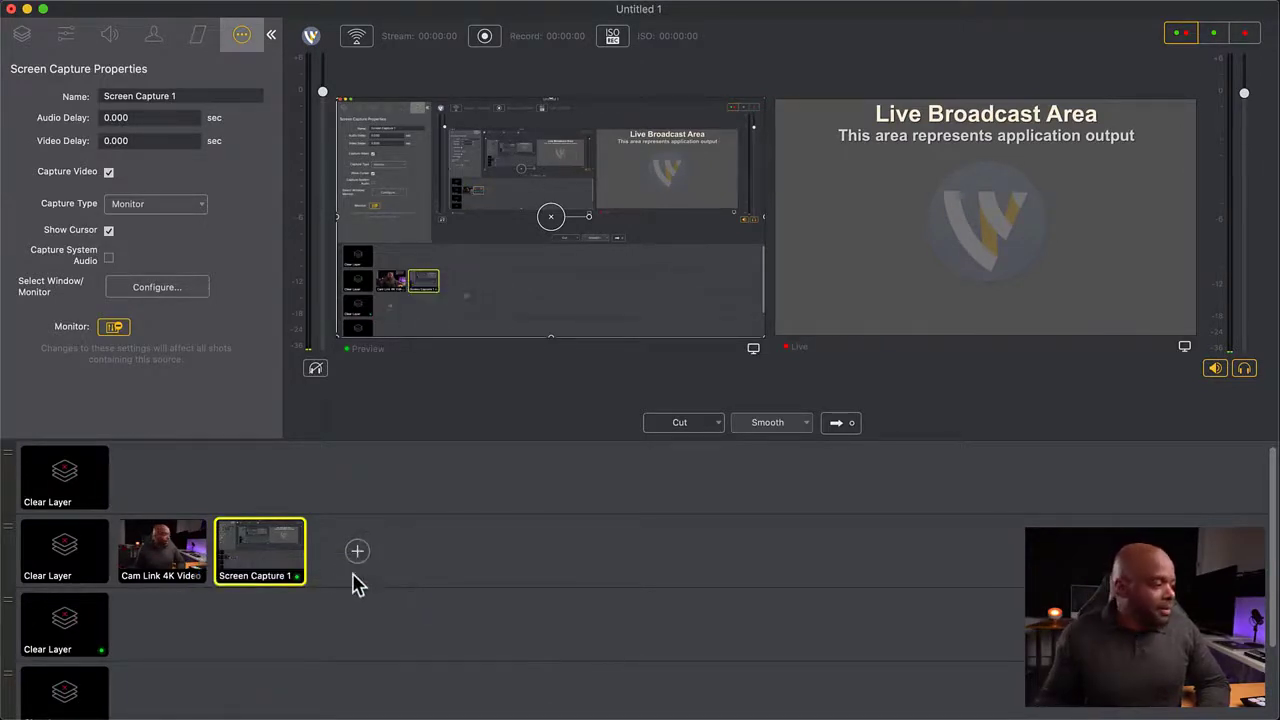
# Step: Set the audio source of the Screen Capture 1 shot to RODECaster Pro Stereo Audio
pyautogui.rightClick(295, 586)
pyautogui.moveTo(400, 600)
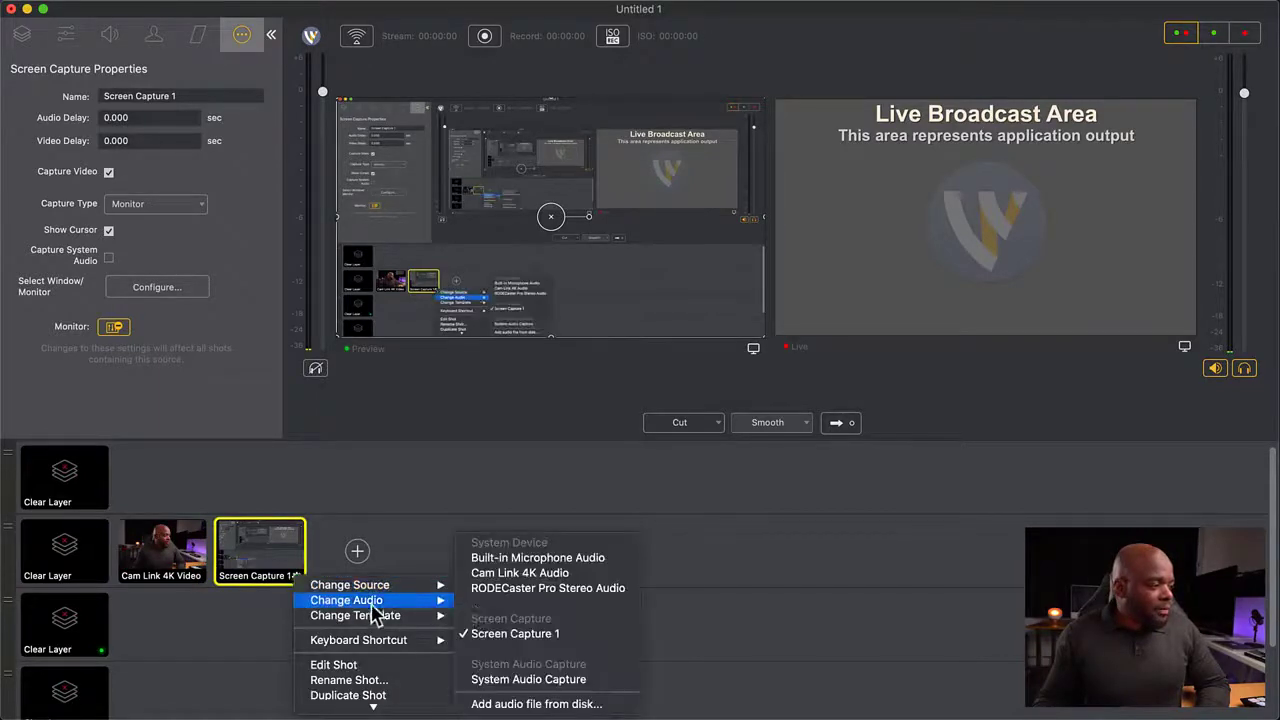
pyautogui.click(530, 592)
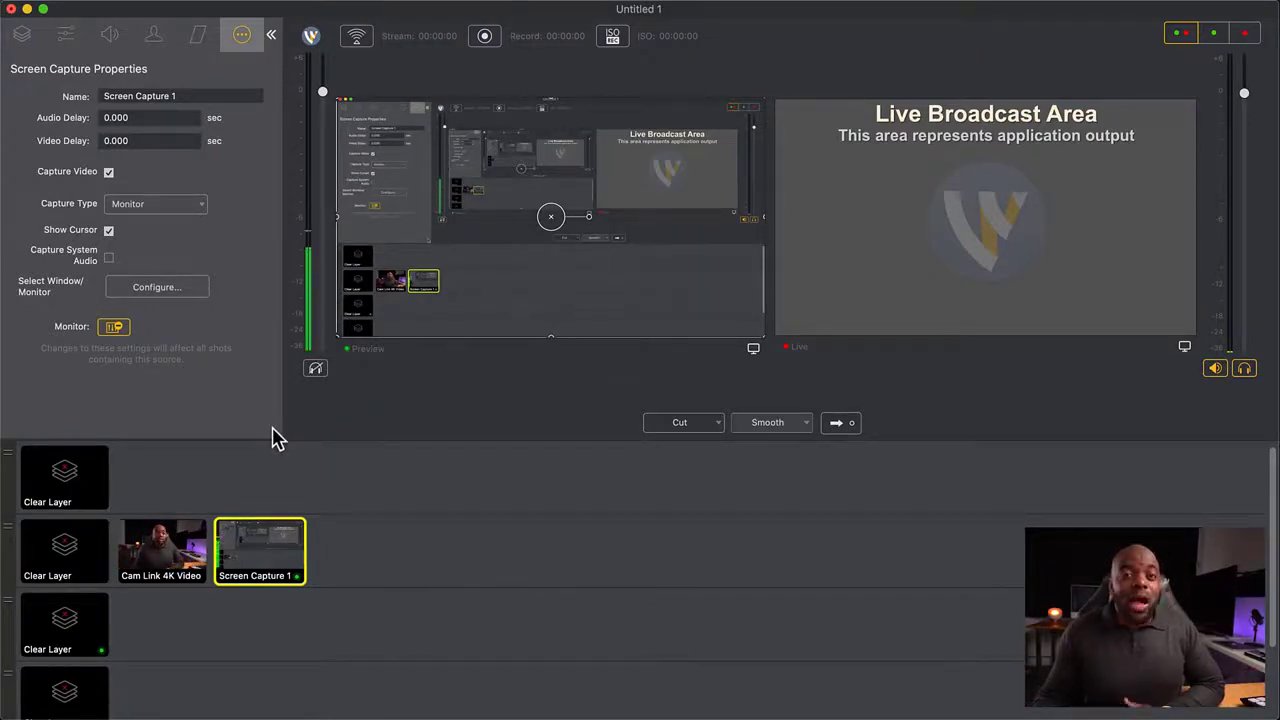
# Step: Preview the Cam Link 4K Video and Screen Capture 1 shots alternately to compare their picture and audio levels
pyautogui.click(180, 552)
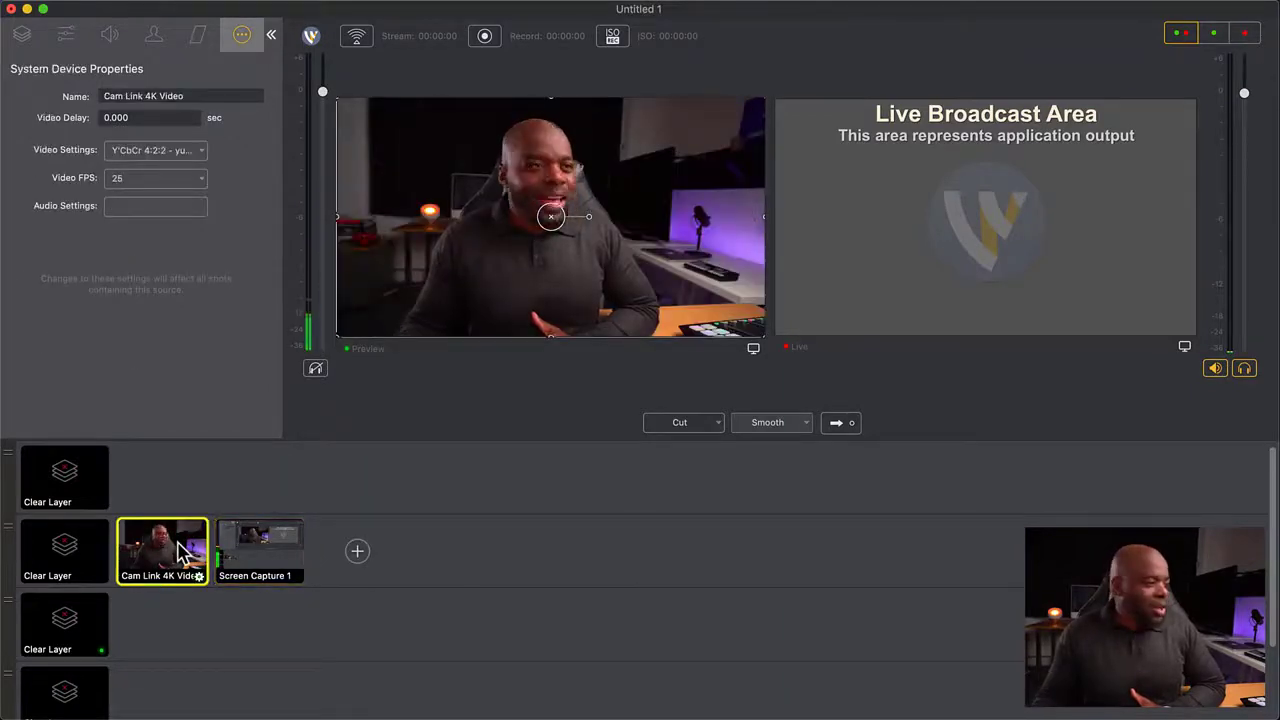
pyautogui.click(260, 555)
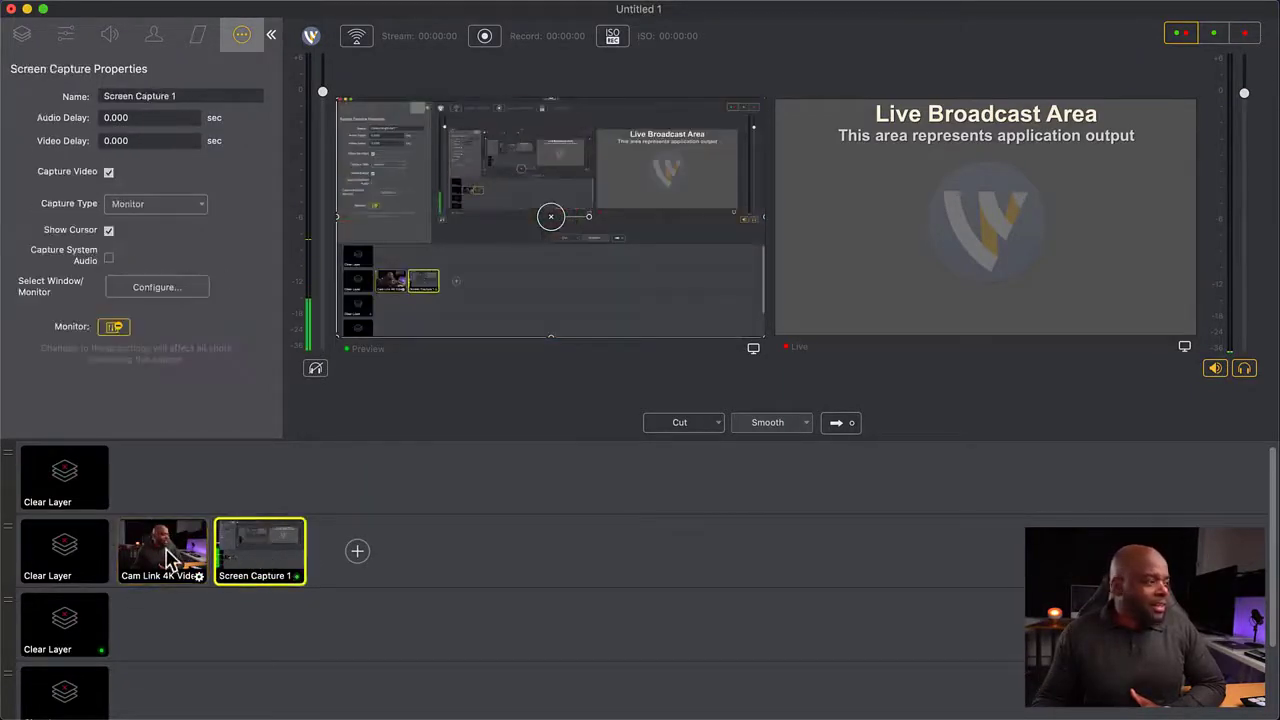
pyautogui.click(178, 556)
pyautogui.click(246, 558)
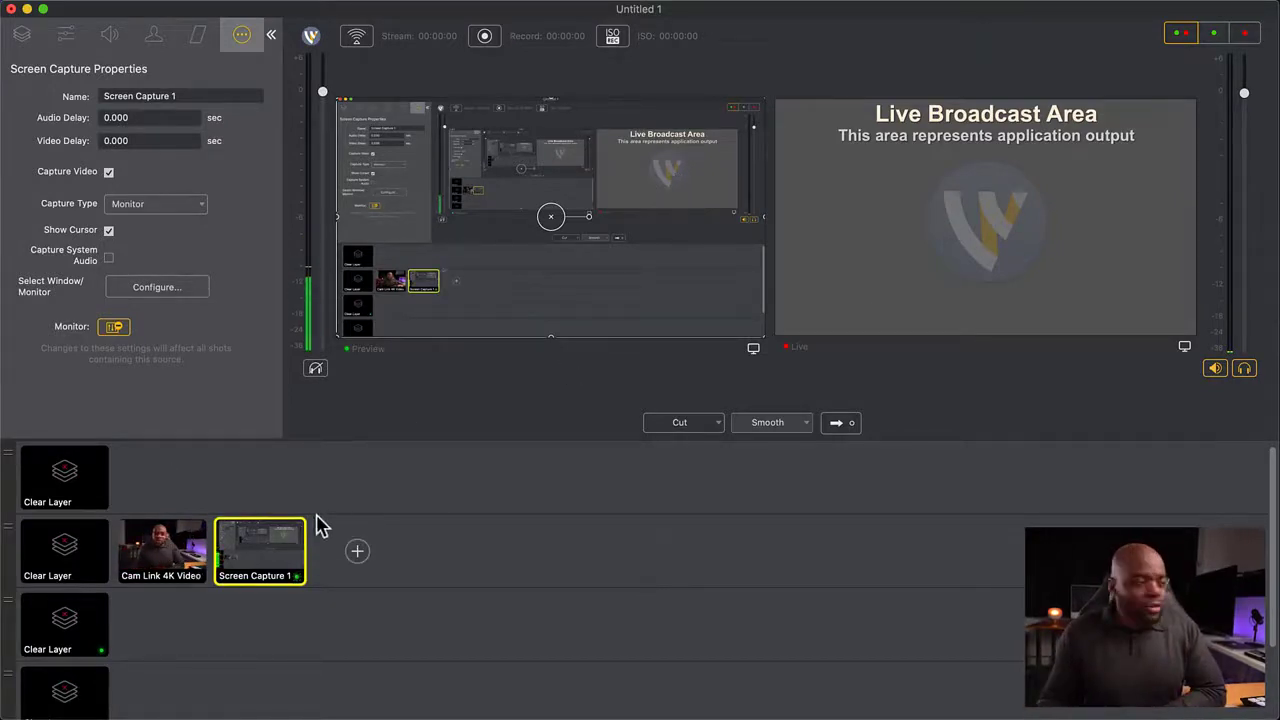
# Step: Take the Cam Link 4K Video shot live, followed by the Screen Capture 1 shot, using the Smooth transition
pyautogui.click(158, 558)
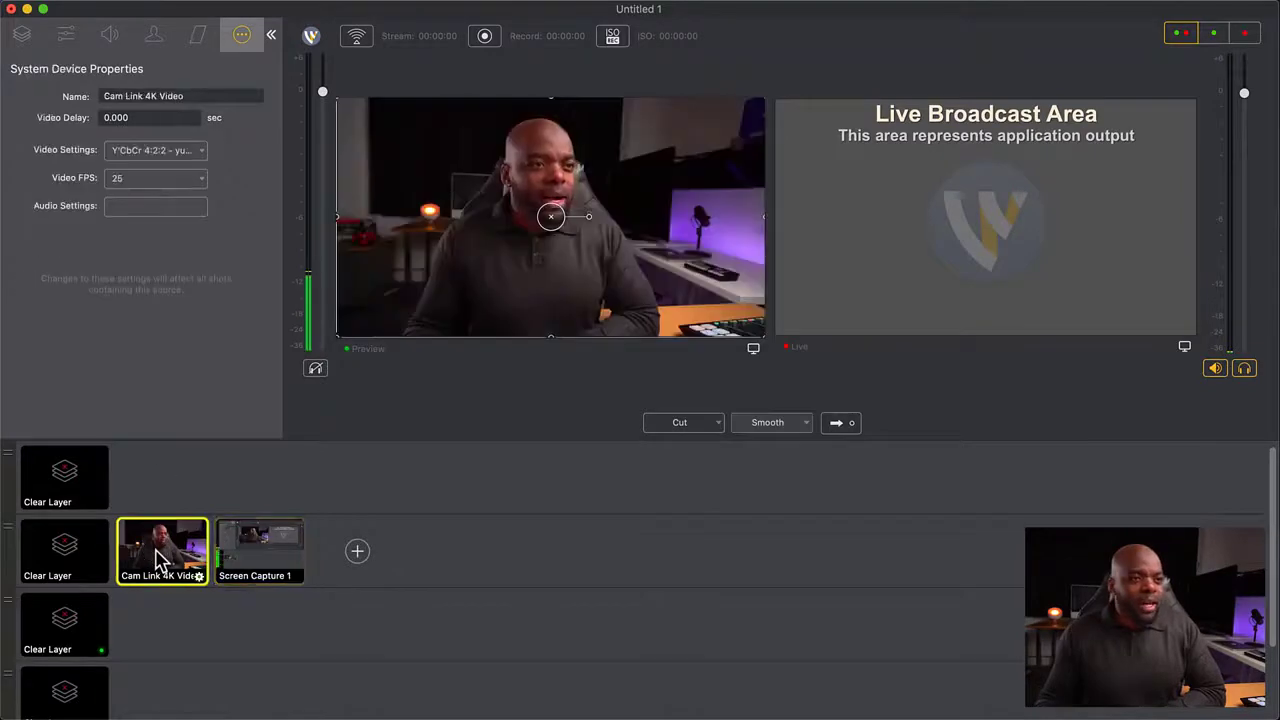
pyautogui.click(838, 424)
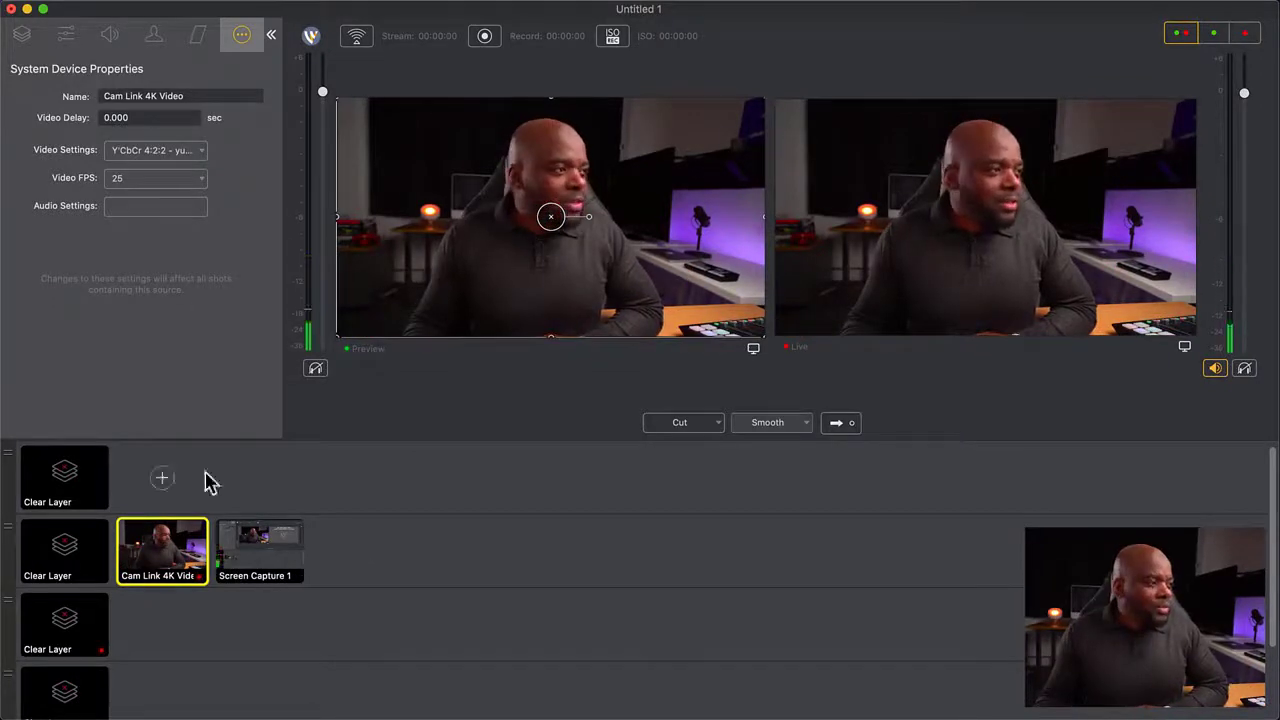
pyautogui.click(281, 545)
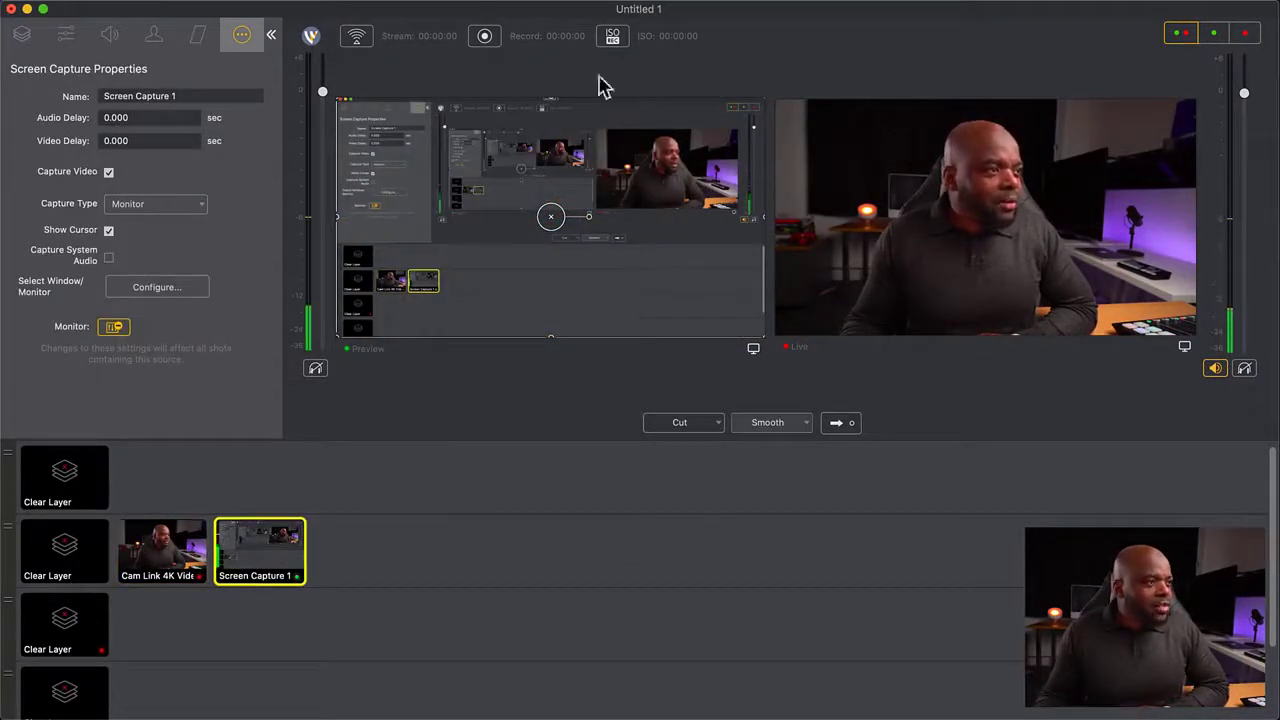
pyautogui.click(838, 424)
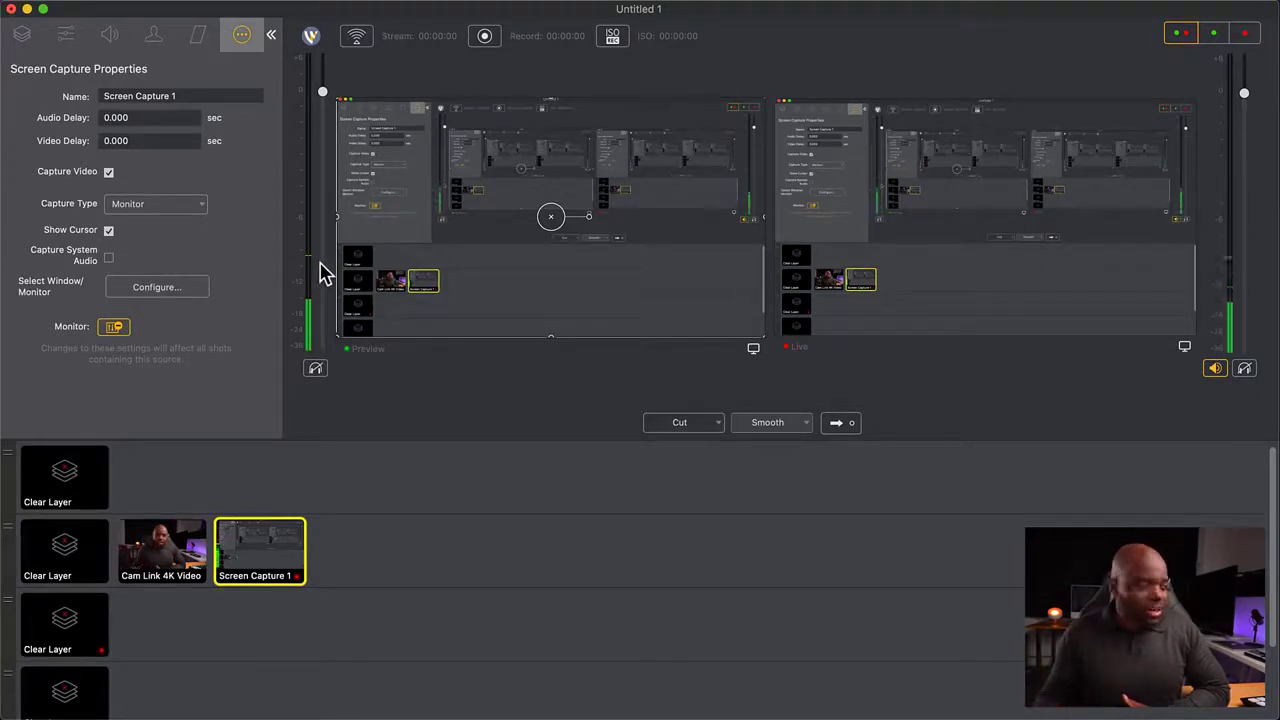
# Step: Add a Text overlay as a new layer in the Cam Link 4K Video shot
pyautogui.click(163, 558)
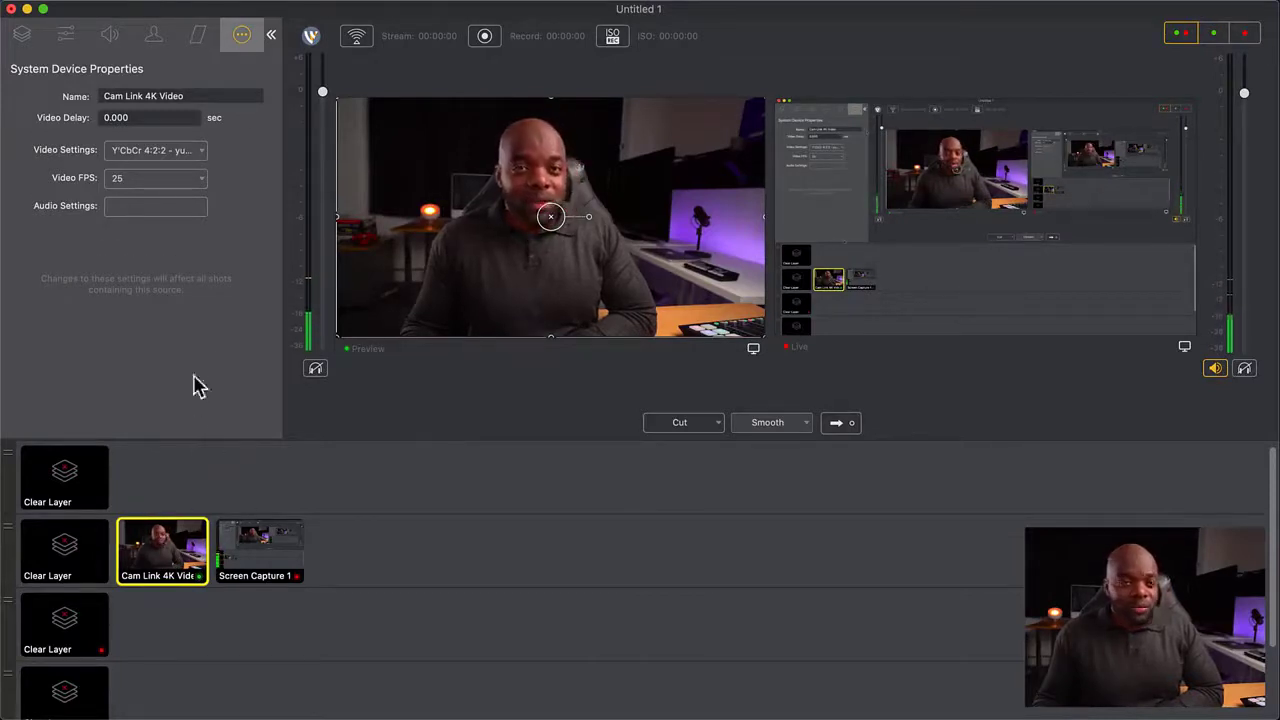
pyautogui.click(22, 36)
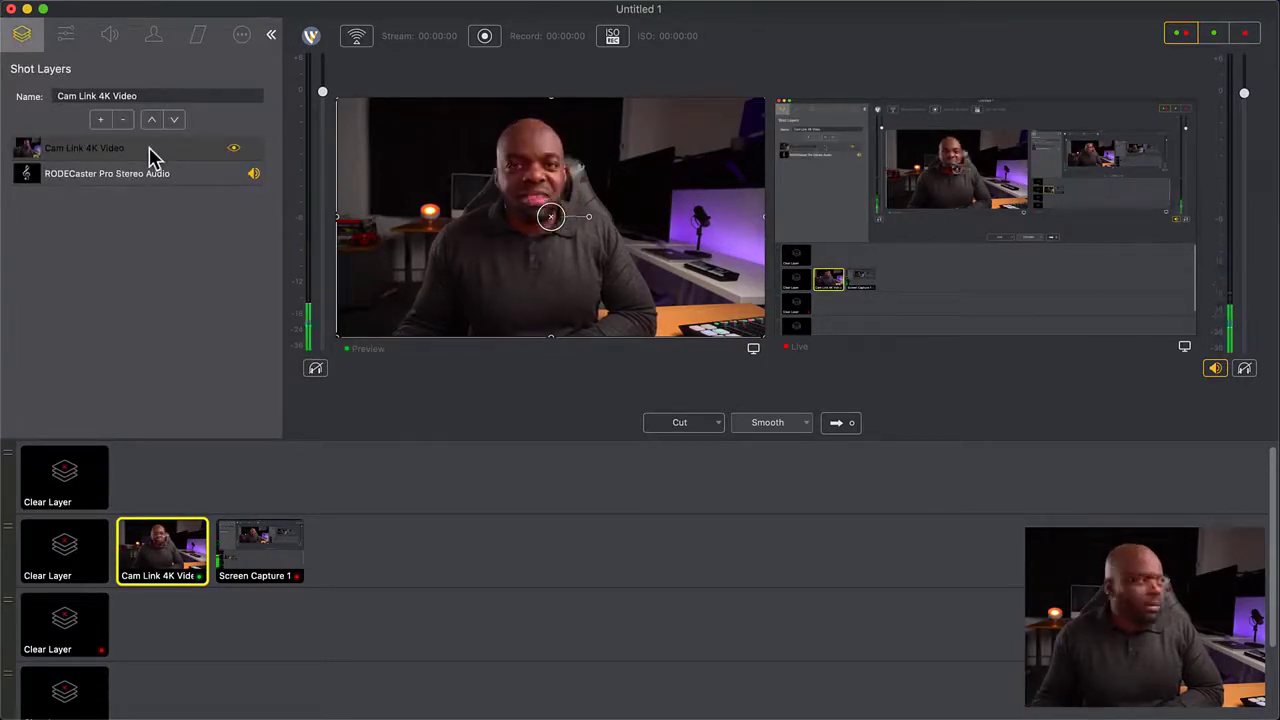
pyautogui.click(100, 121)
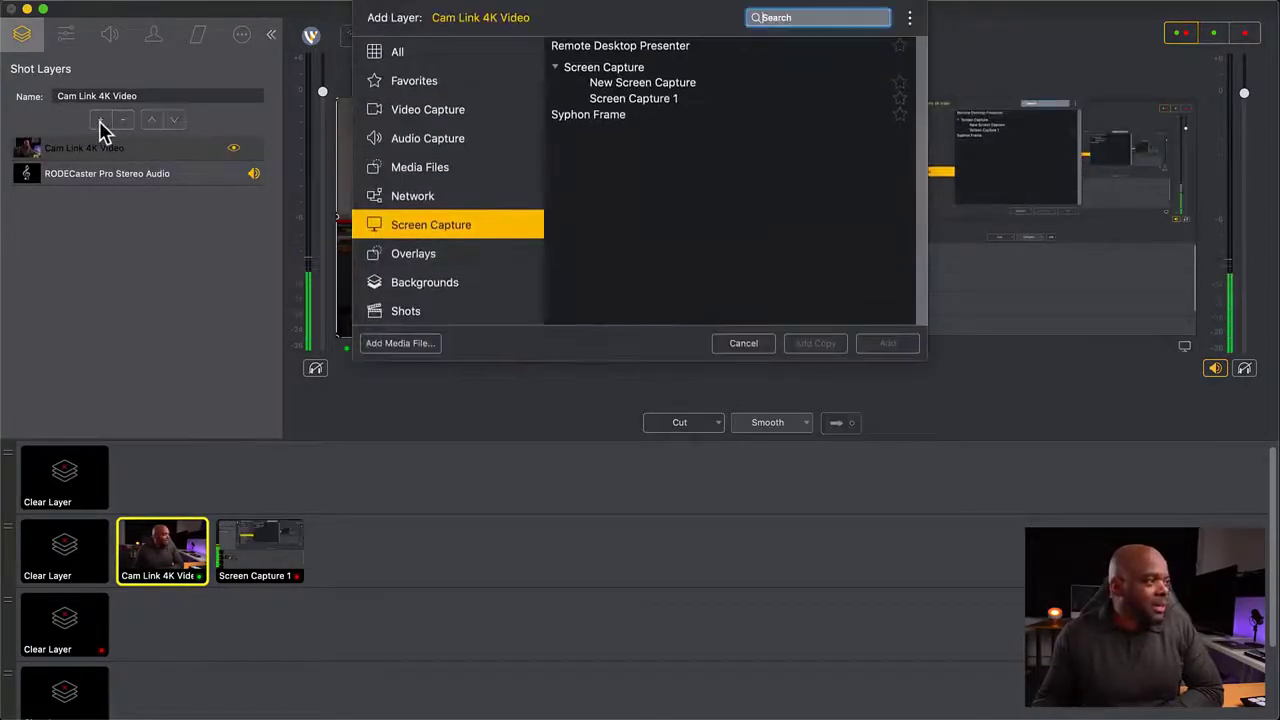
pyautogui.click(424, 262)
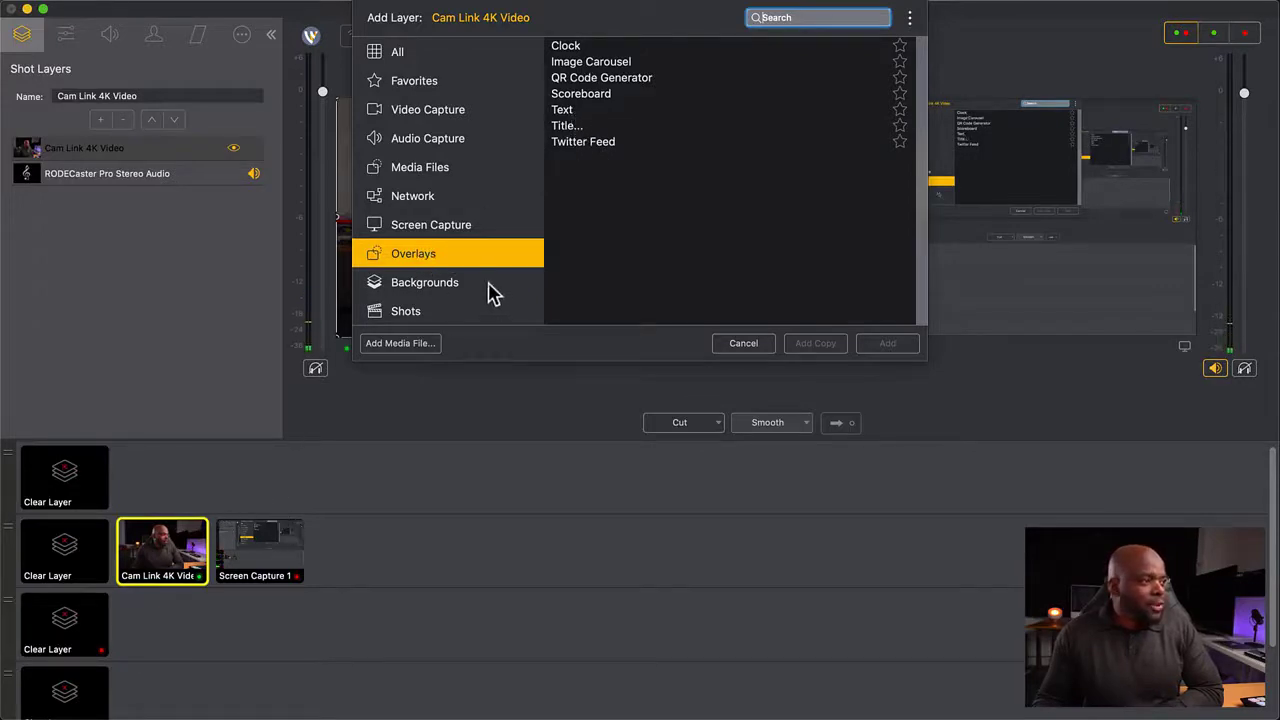
pyautogui.click(573, 111)
pyautogui.click(887, 342)
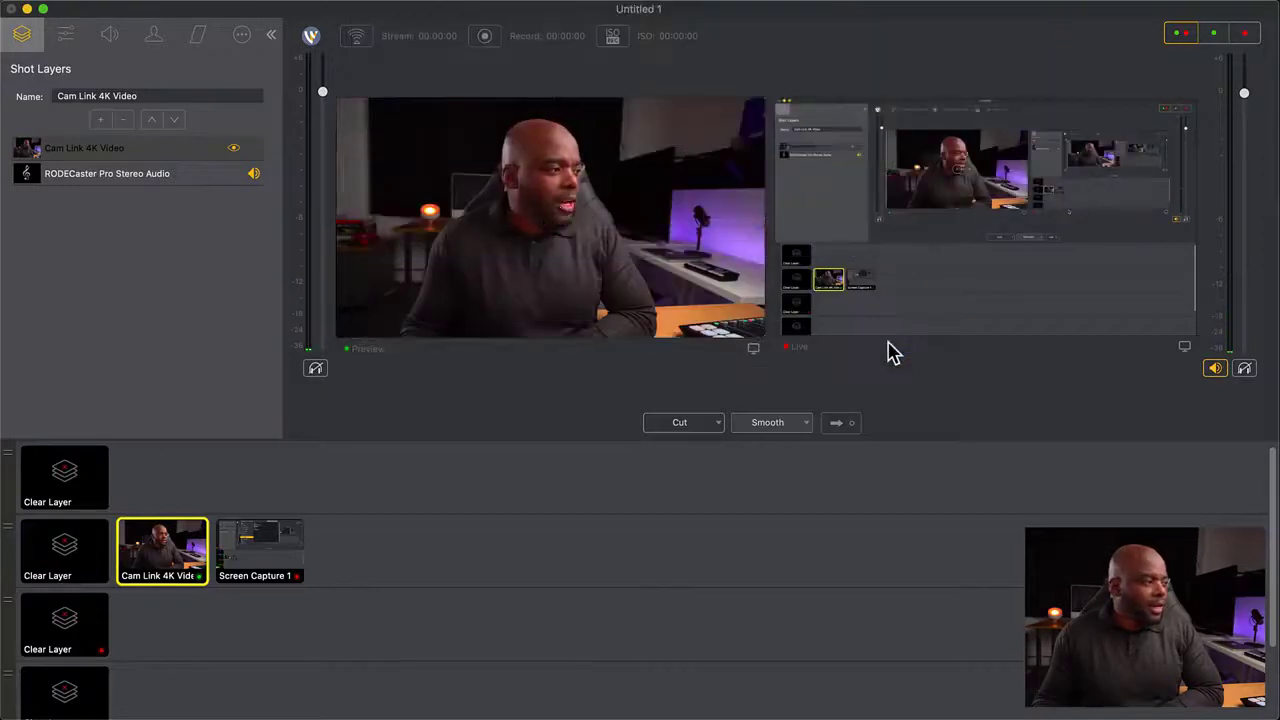
# Step: Replace the placeholder wording of the new text layer with "LIVE"
pyautogui.click(533, 223)
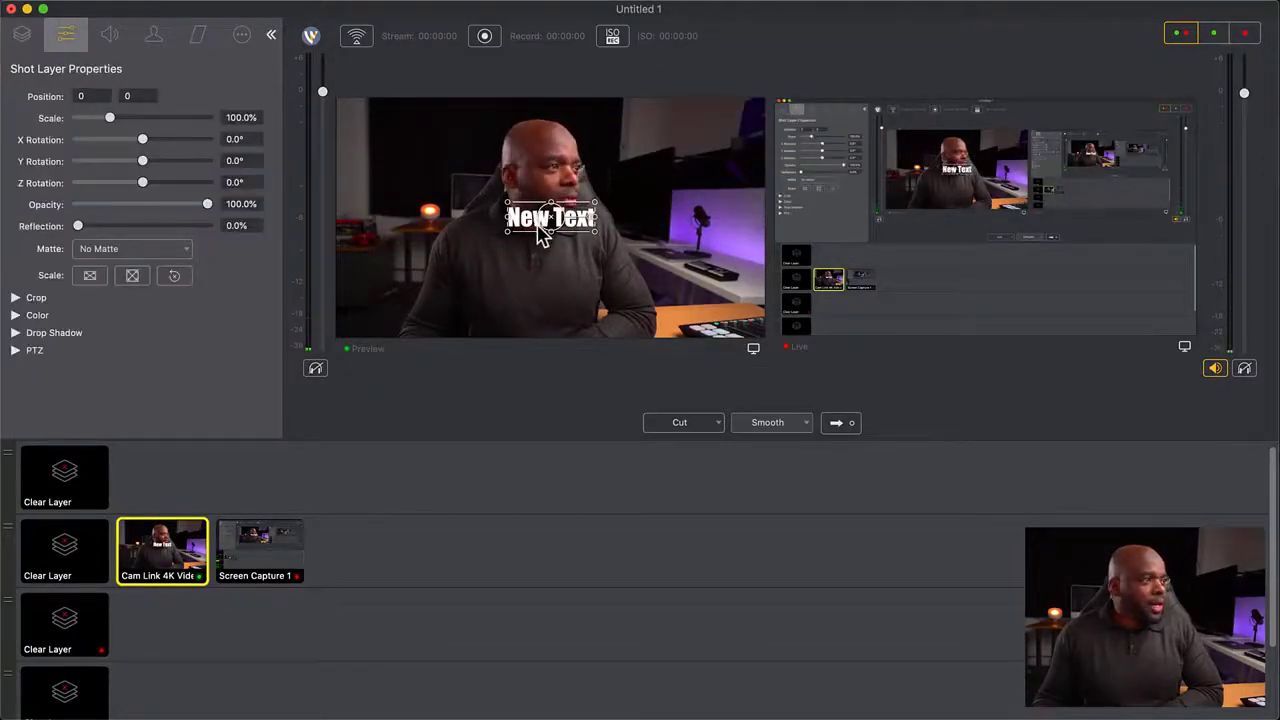
pyautogui.click(243, 37)
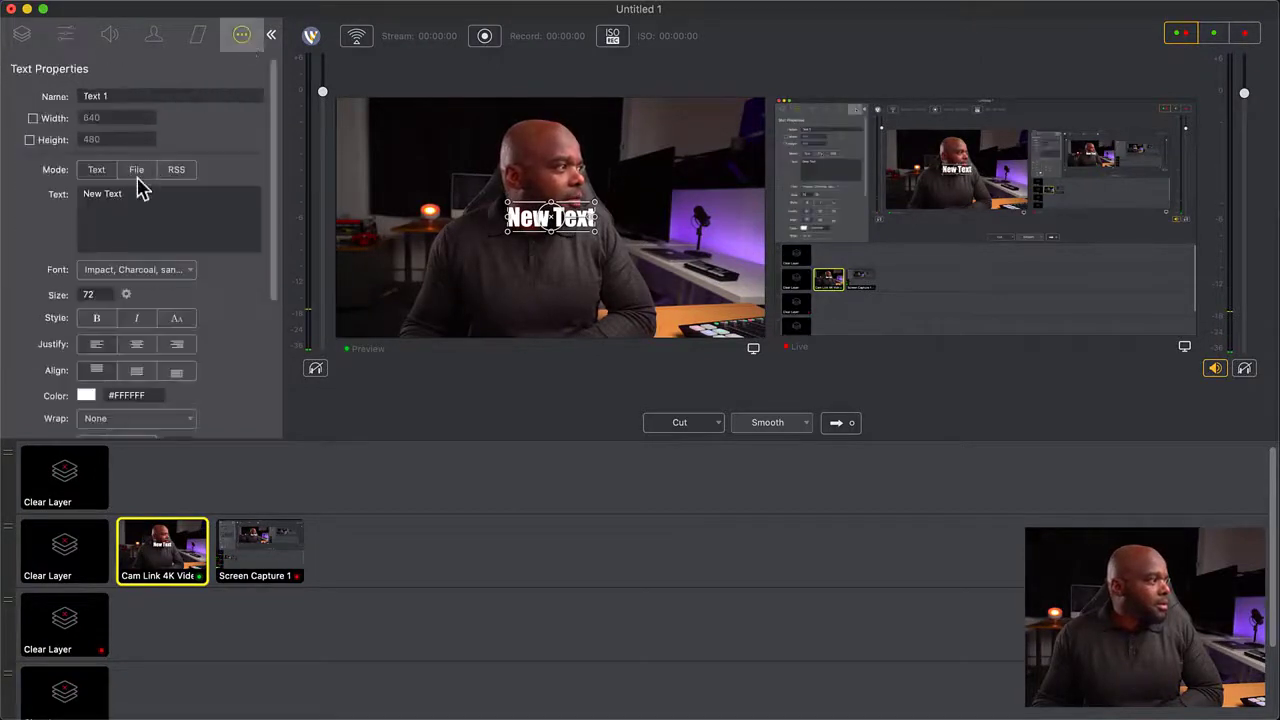
pyautogui.tripleClick(130, 196)
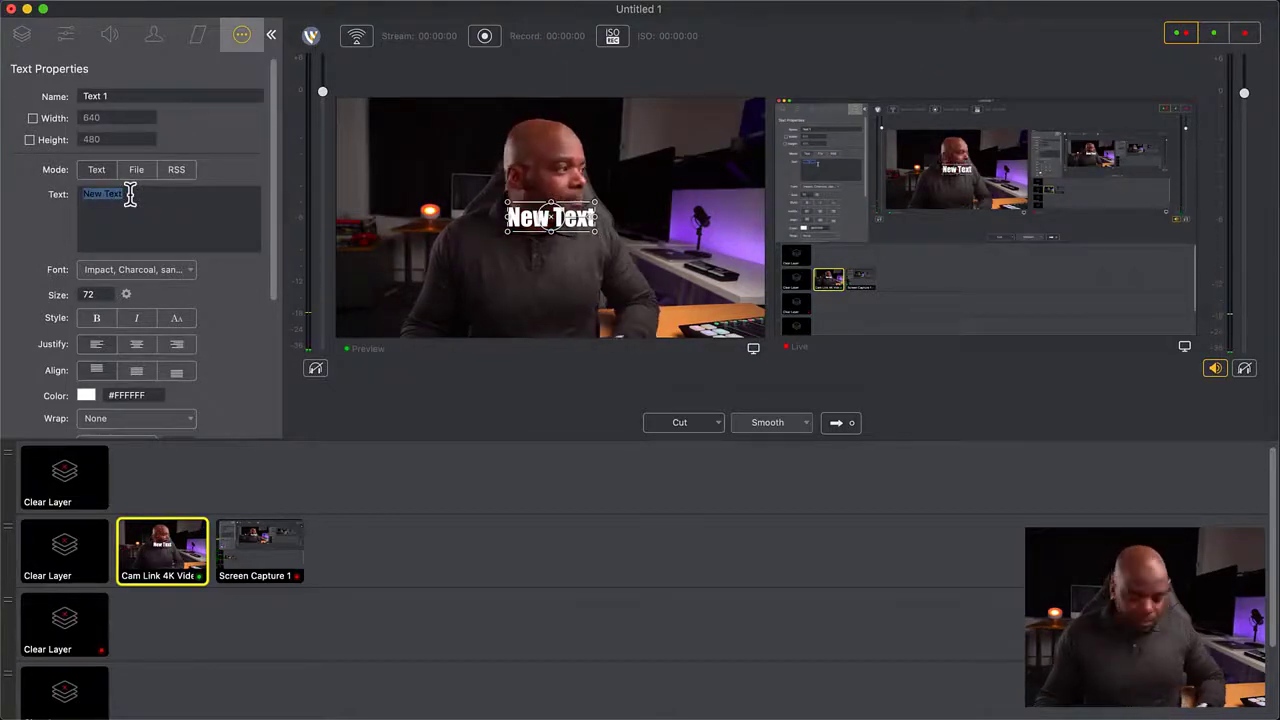
pyautogui.write('I')
pyautogui.write('IV')
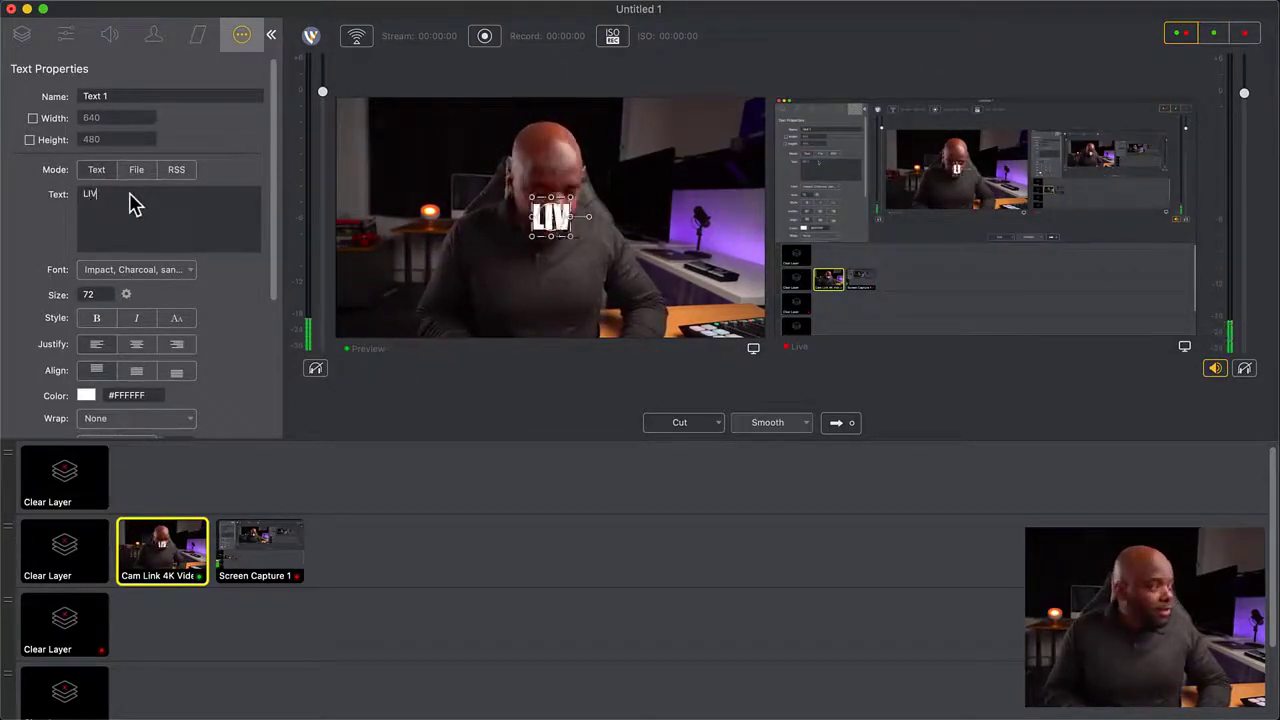
pyautogui.write('E')
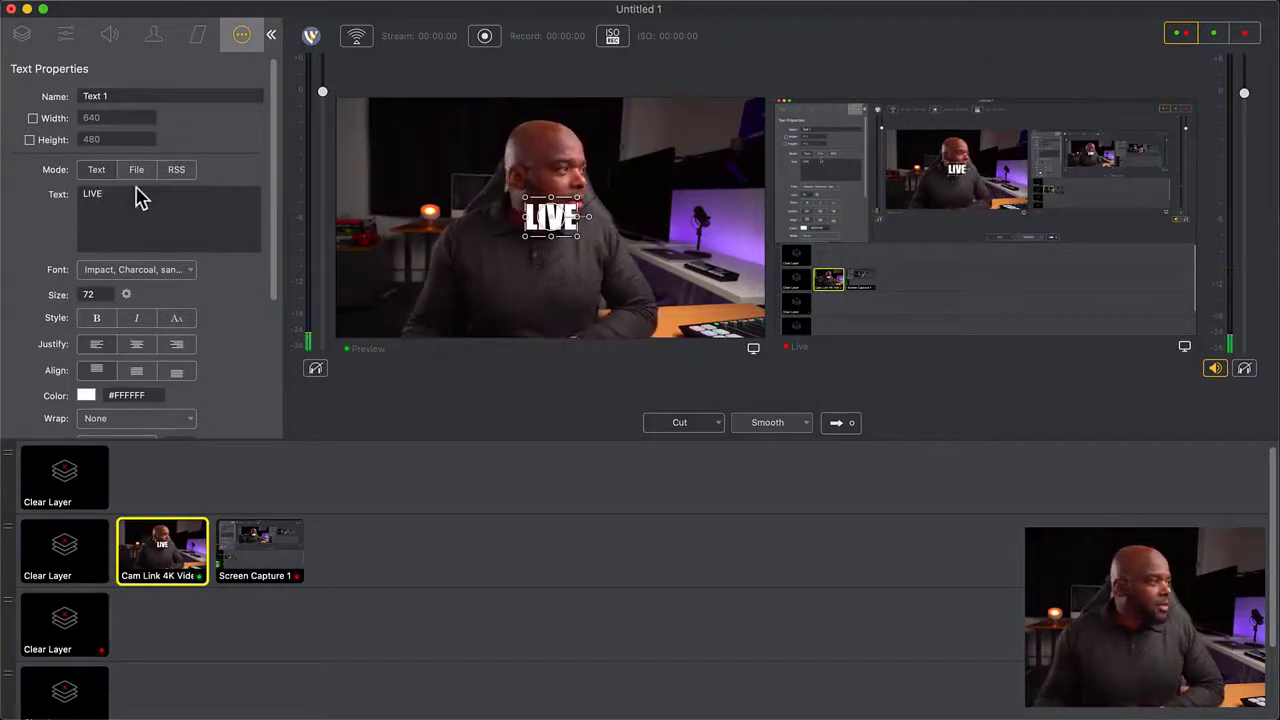
pyautogui.click(155, 270)
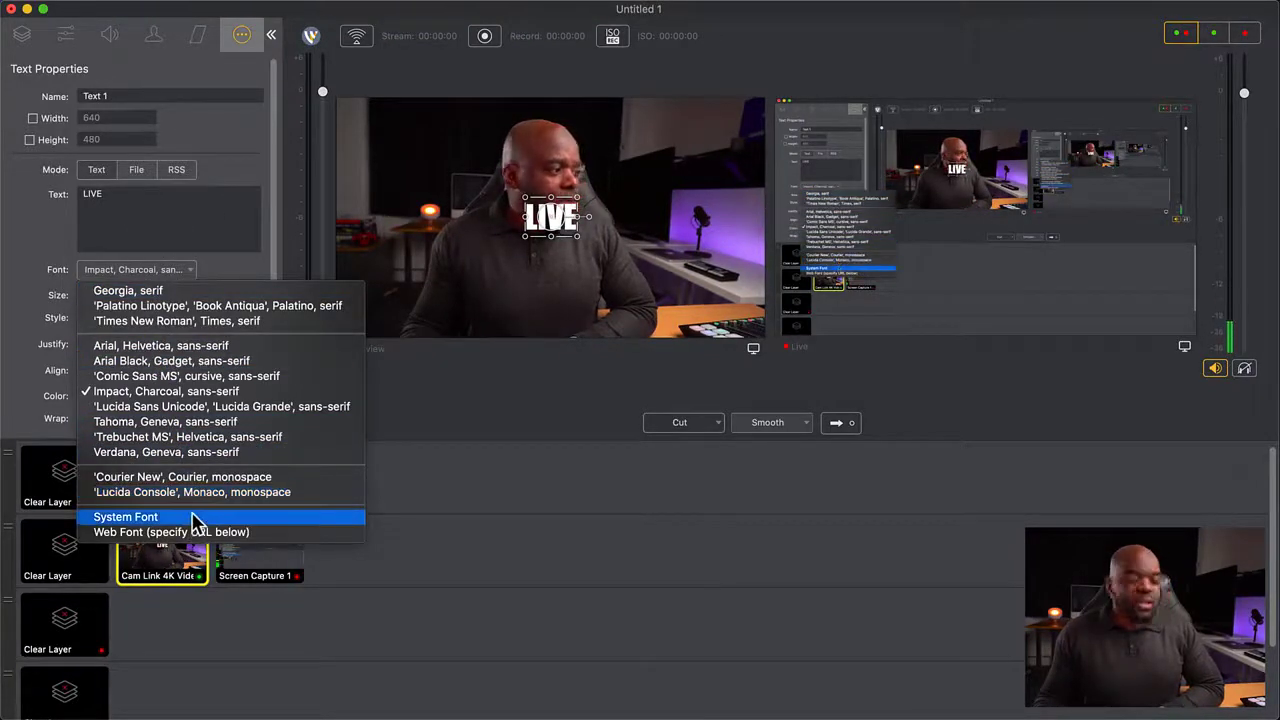
pyautogui.click(385, 253)
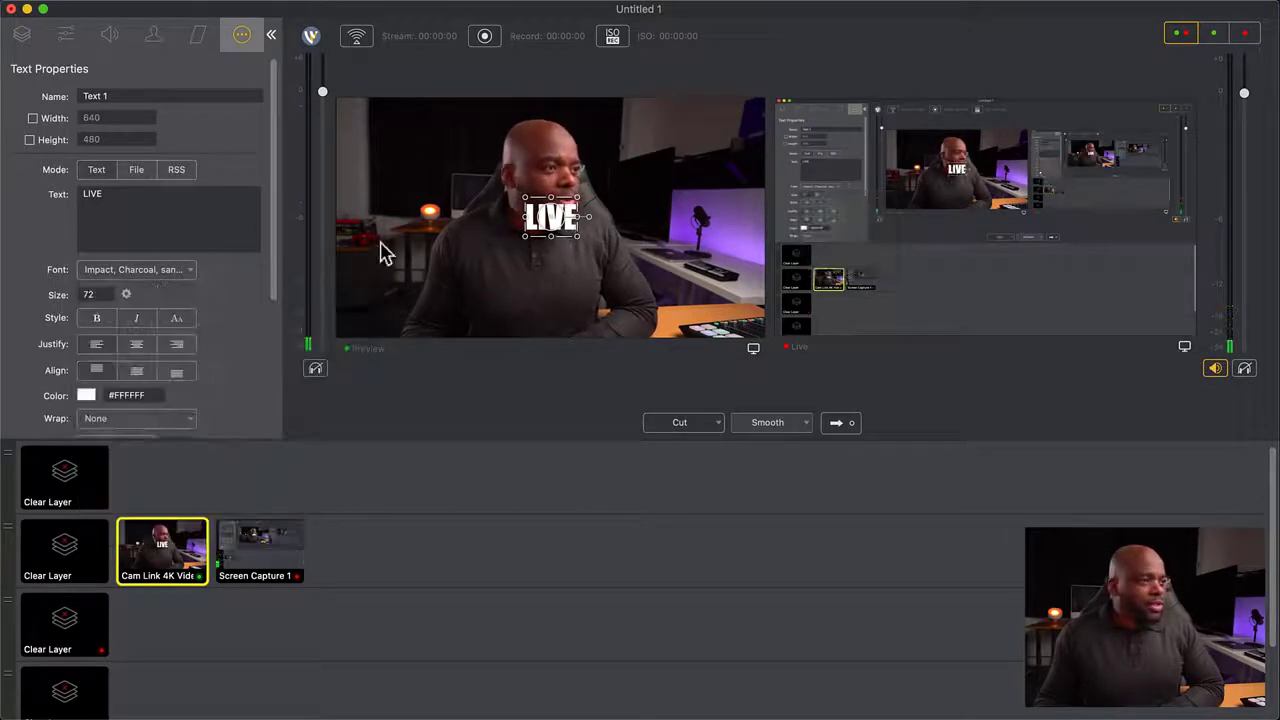
# Step: Move the LIVE text to the upper-right corner of the camera picture and set its font size to 48
pyautogui.moveTo(570, 232); pyautogui.dragTo(751, 139)
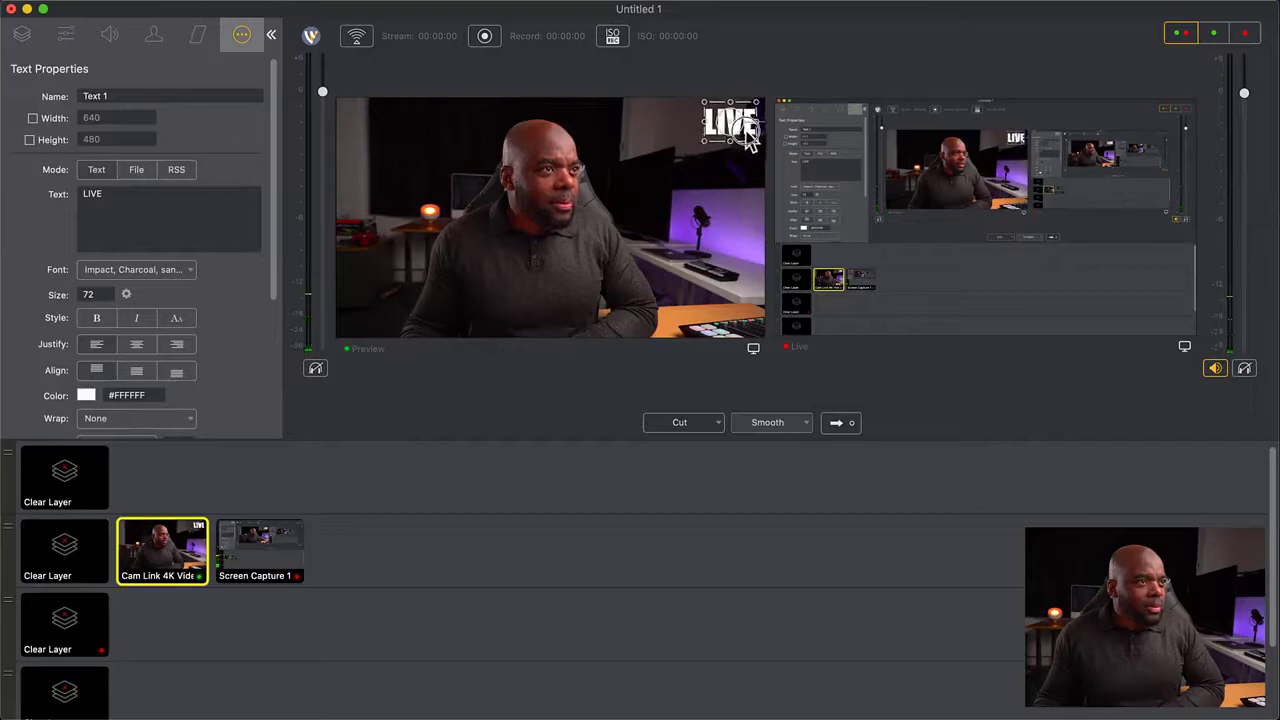
pyautogui.doubleClick(86, 294)
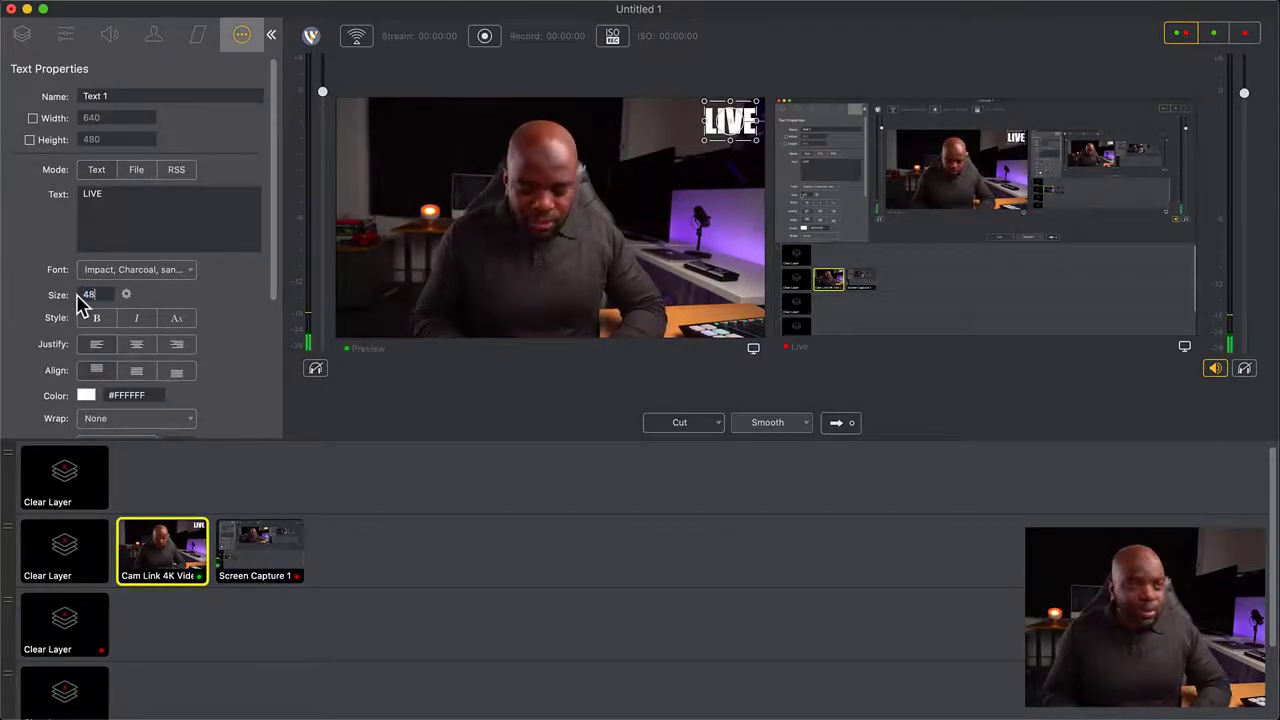
pyautogui.press('Return')
# Step: Select the camera video layer and inspect its layer properties and the shot's layer list
pyautogui.click(708, 264)
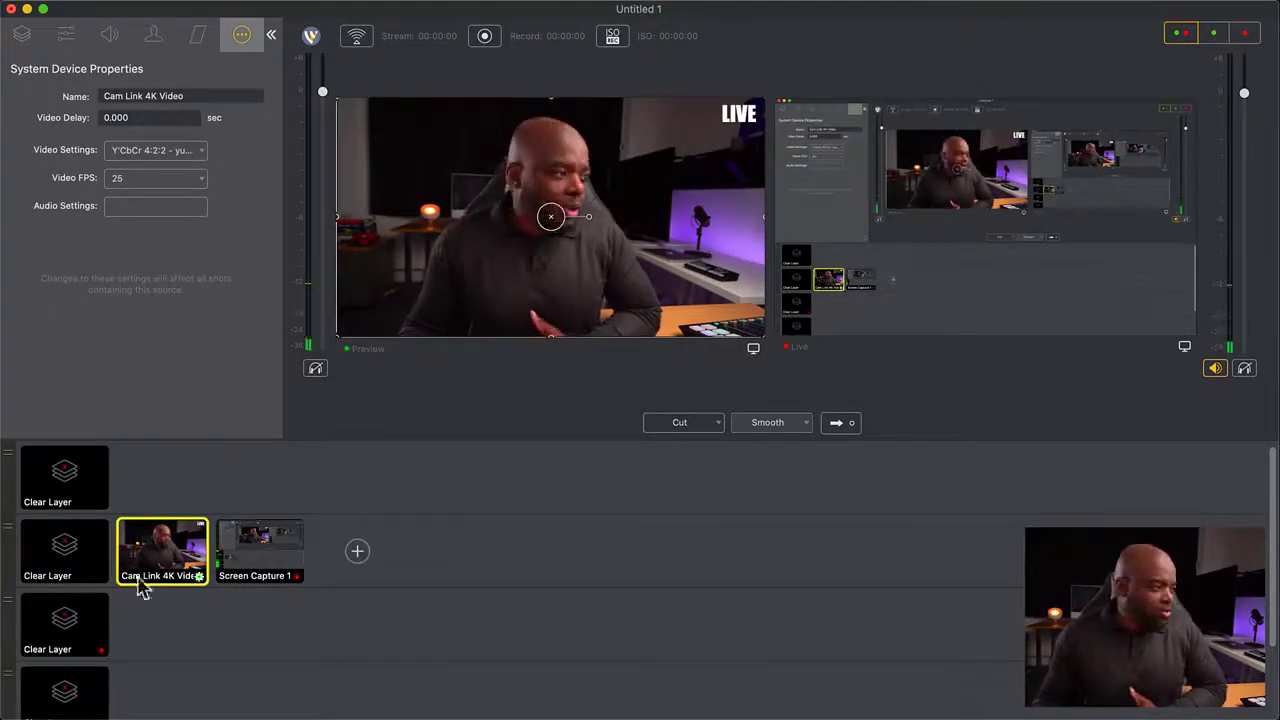
pyautogui.click(68, 36)
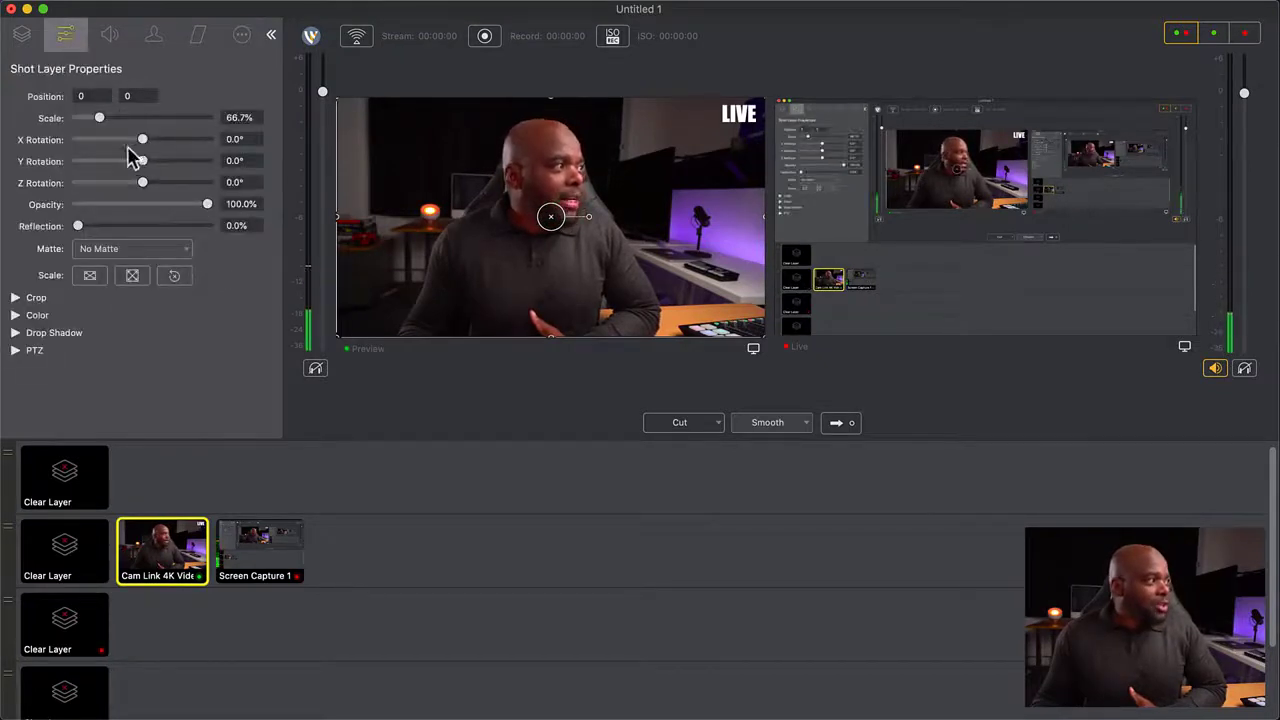
pyautogui.click(22, 38)
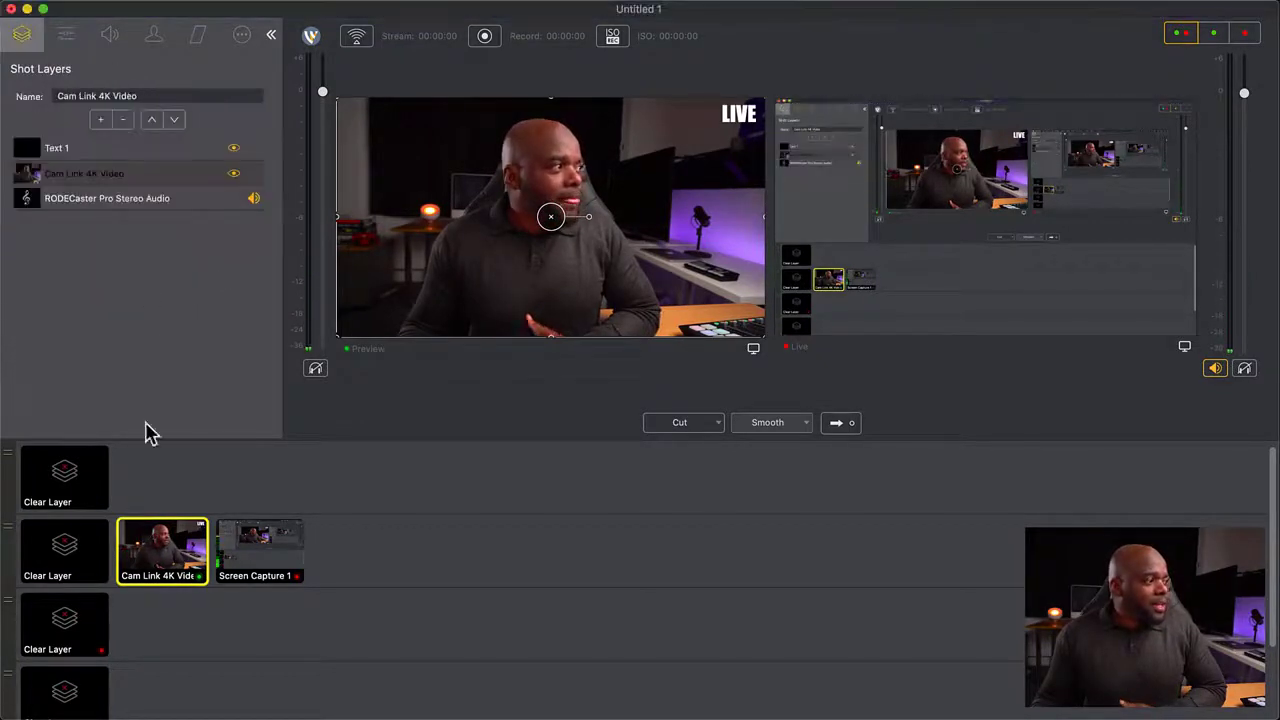
# Step: Preview the Screen Capture 1 shot, return to the Cam Link 4K Video shot and take it live with the Smooth transition
pyautogui.click(250, 548)
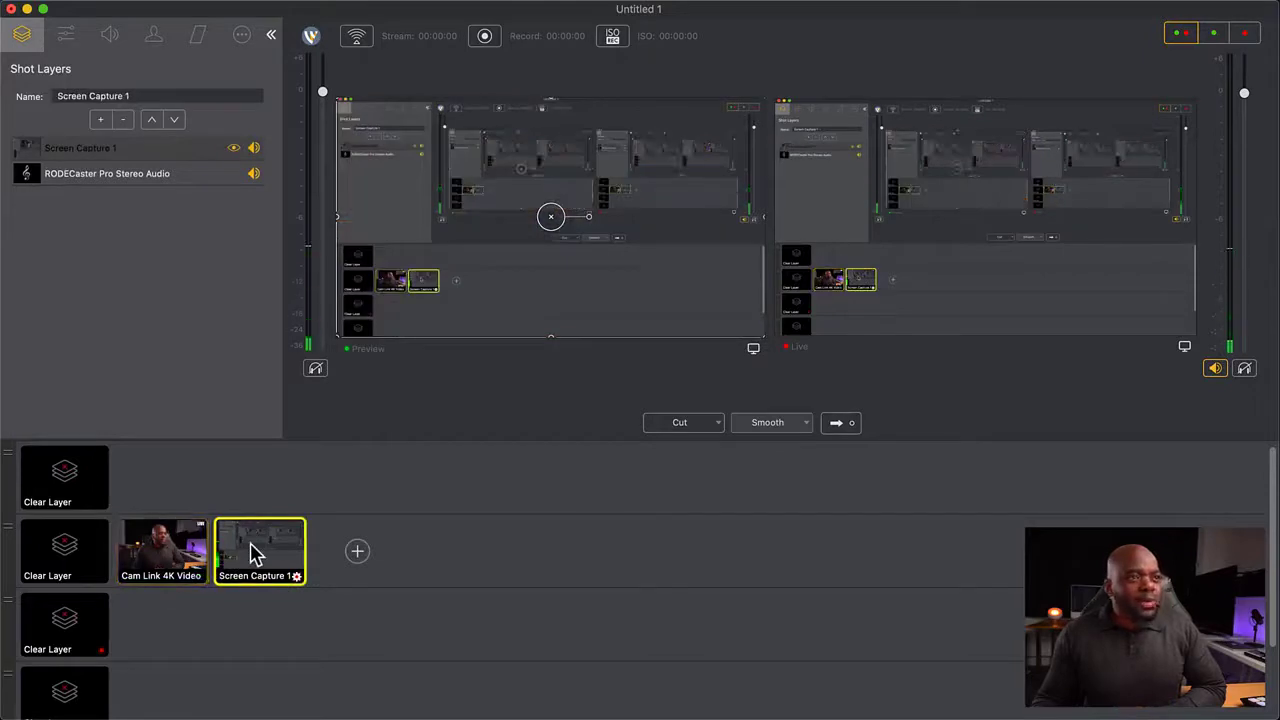
pyautogui.click(197, 553)
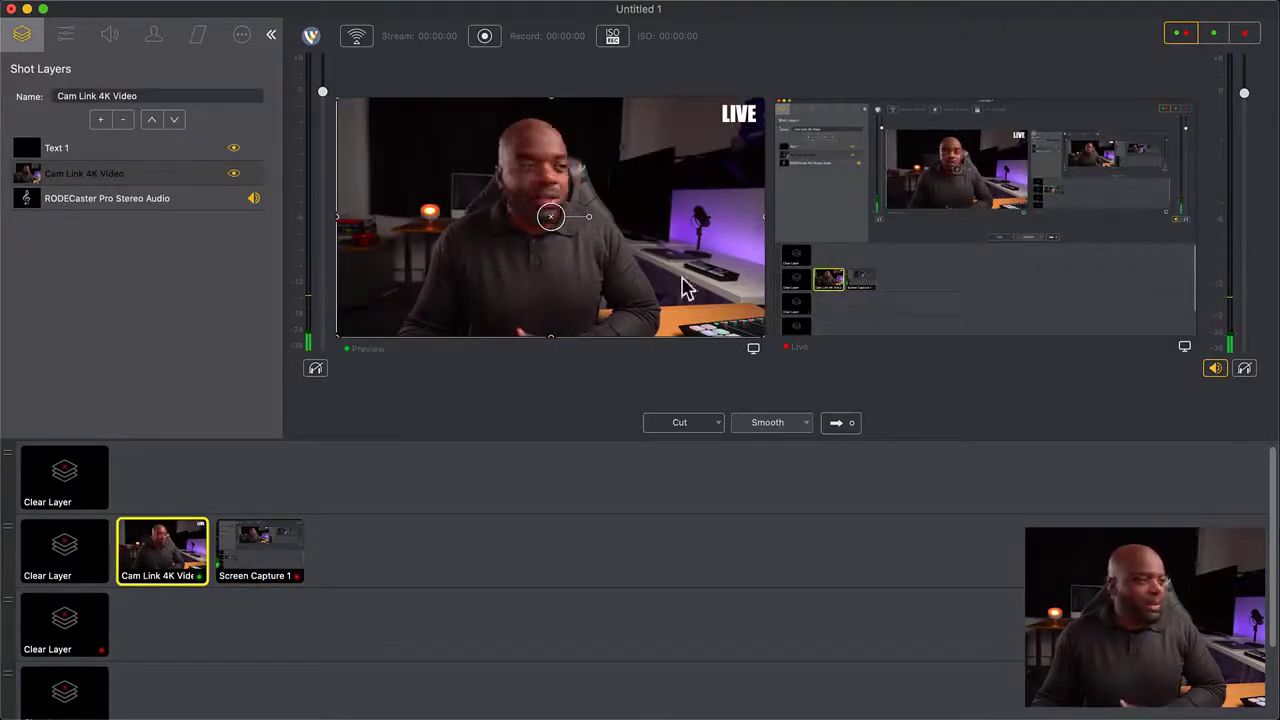
pyautogui.click(838, 424)
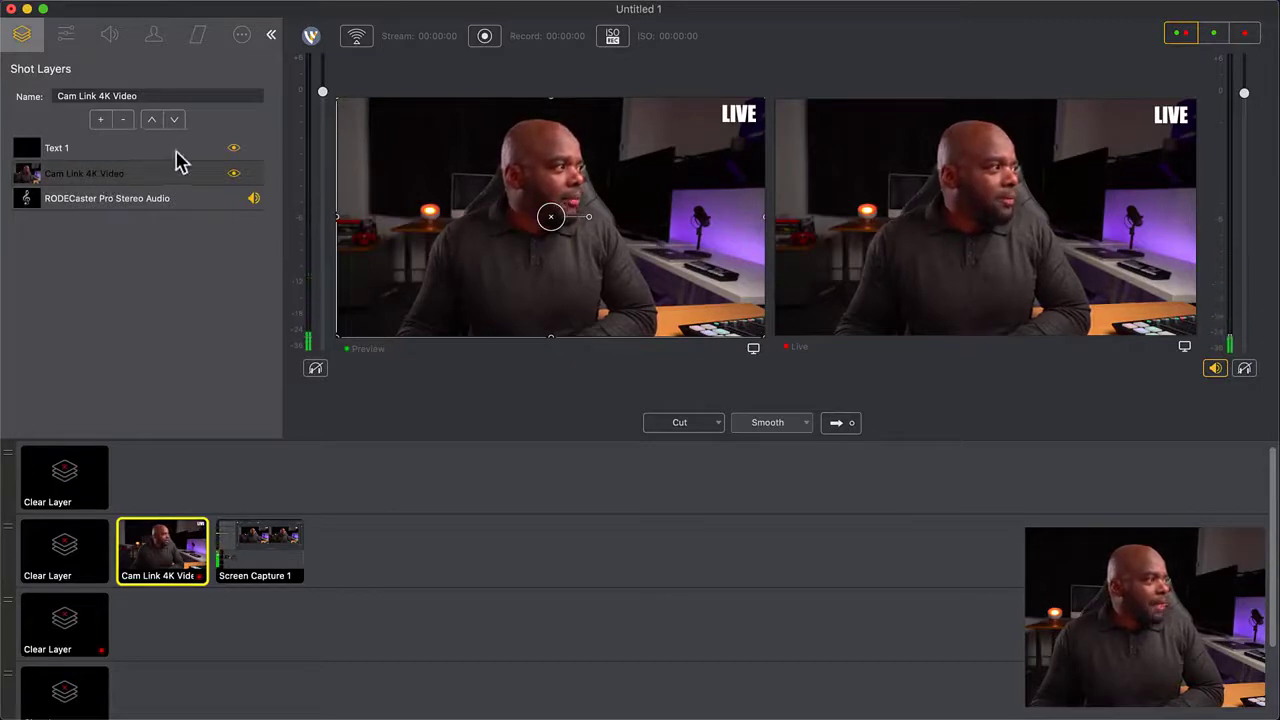
# Step: Look over the source categories available for another layer in the Cam Link 4K Video shot
pyautogui.click(101, 120)
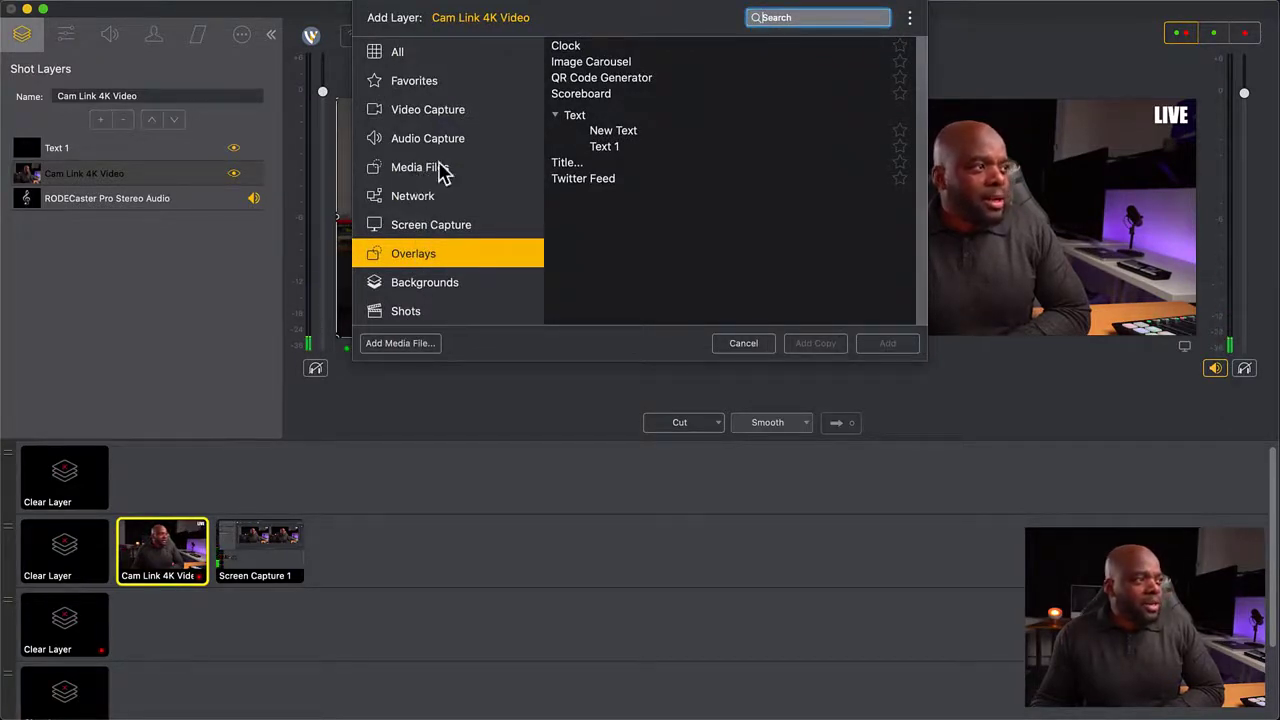
pyautogui.click(759, 350)
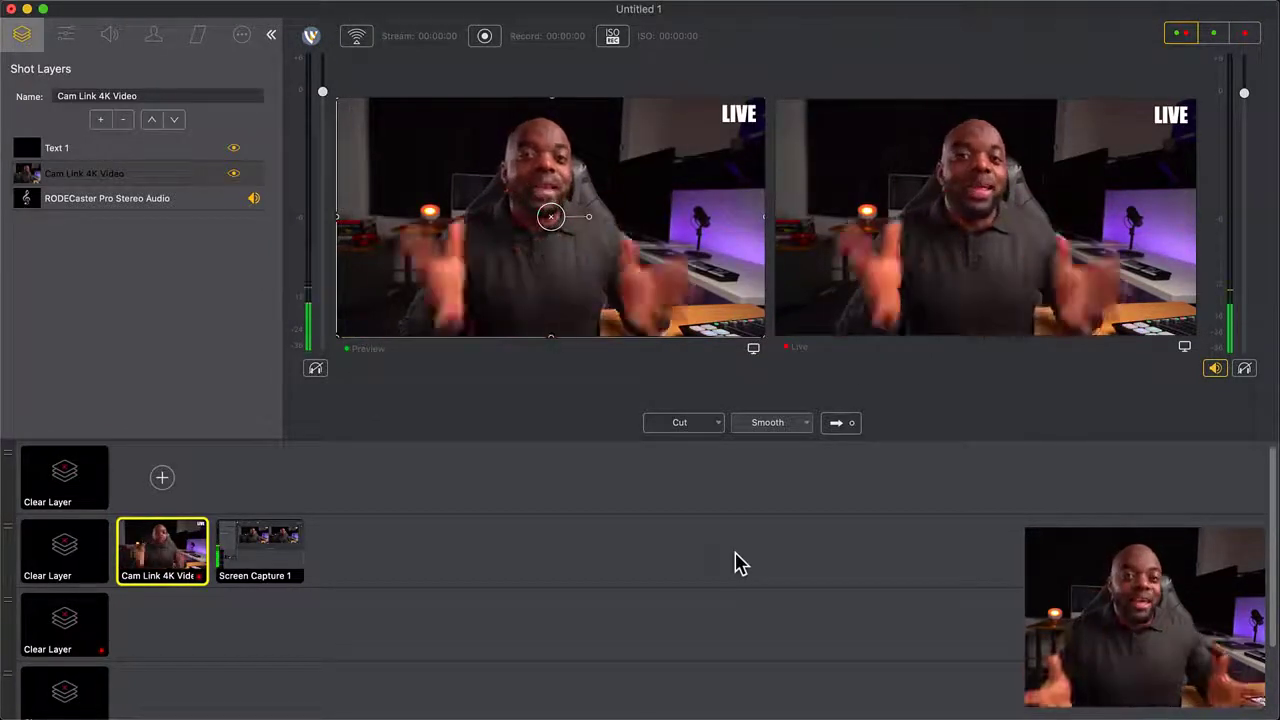
# Step: Add the movie MyStream_0.mp4 as a new shot in Master Layer 2 and take it live
pyautogui.click(357, 552)
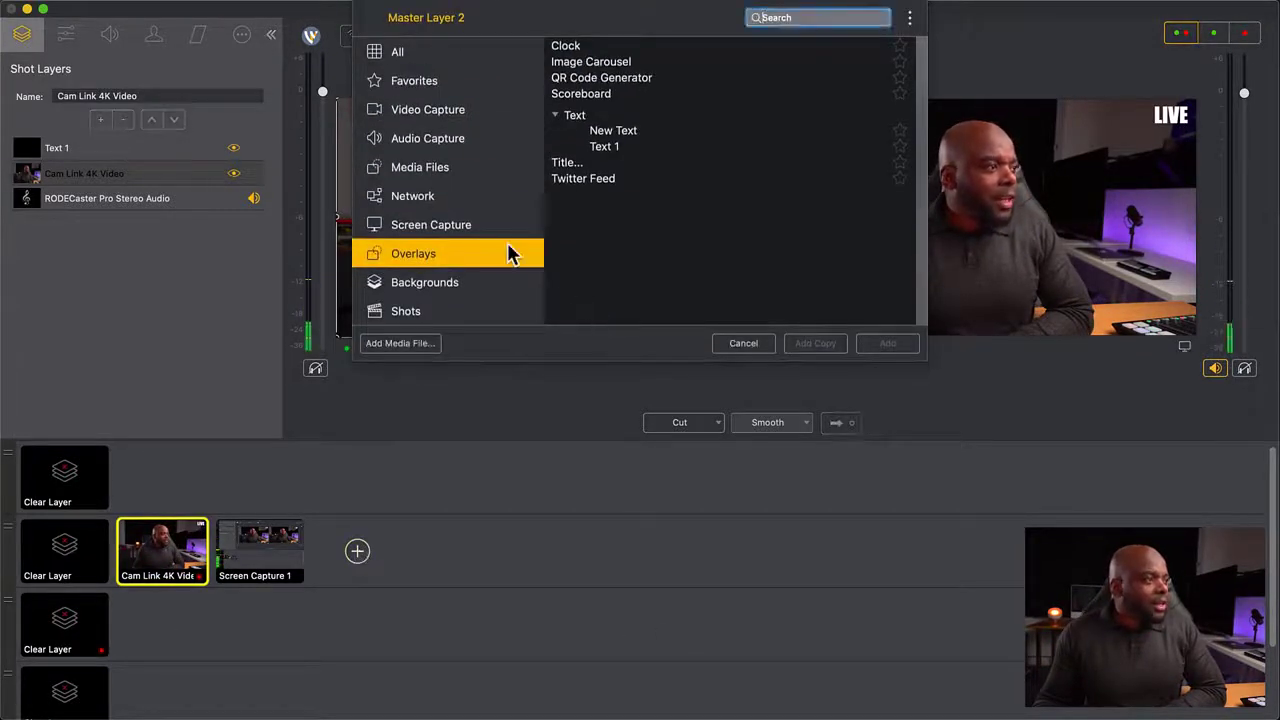
pyautogui.click(448, 175)
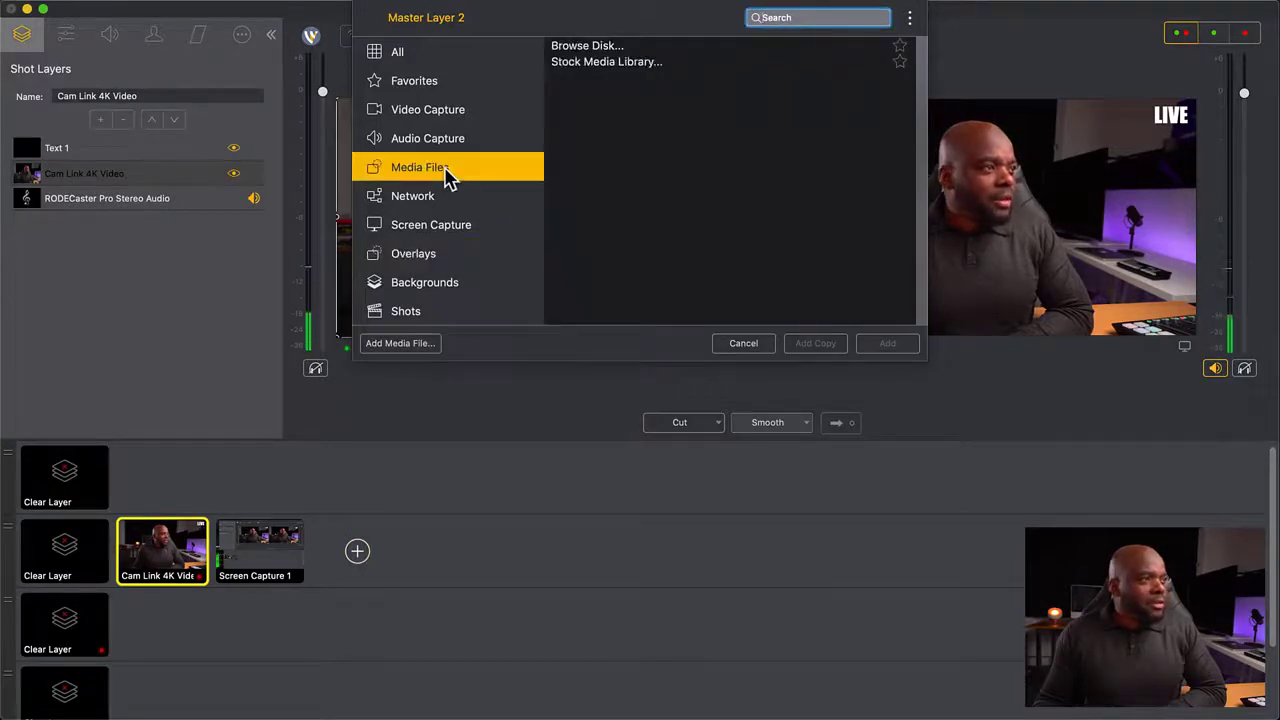
pyautogui.click(412, 345)
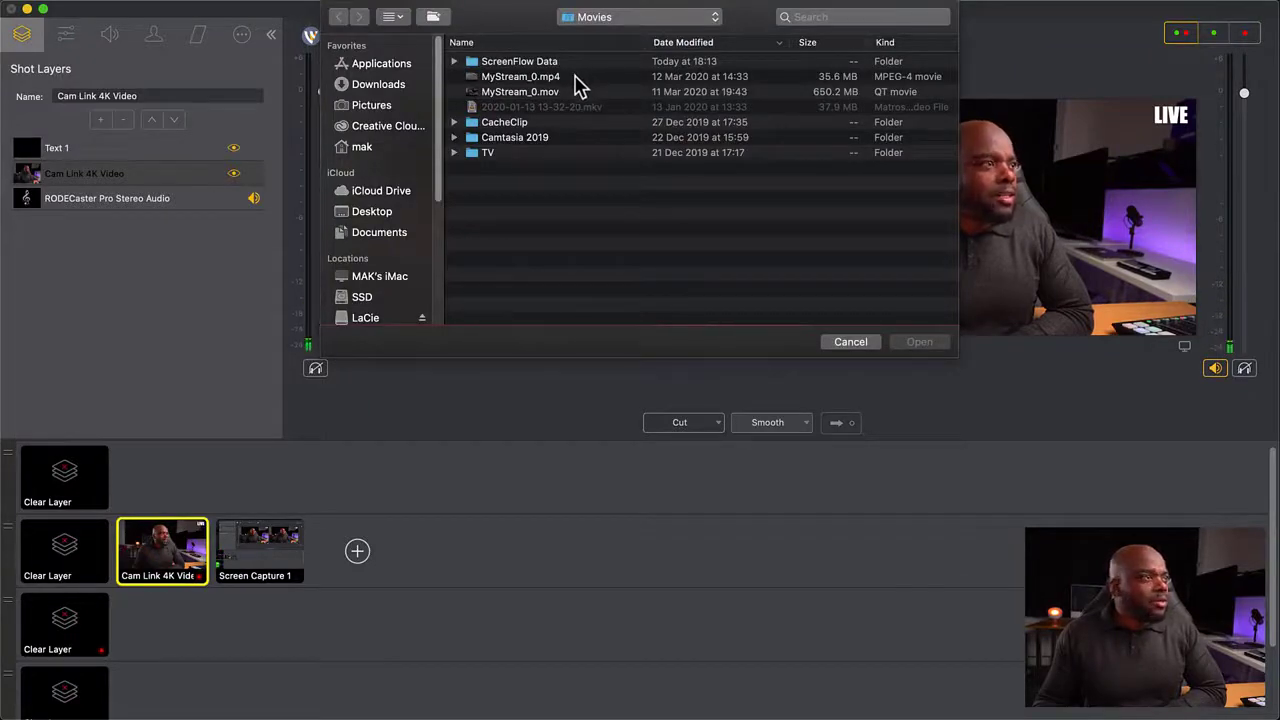
pyautogui.click(577, 80)
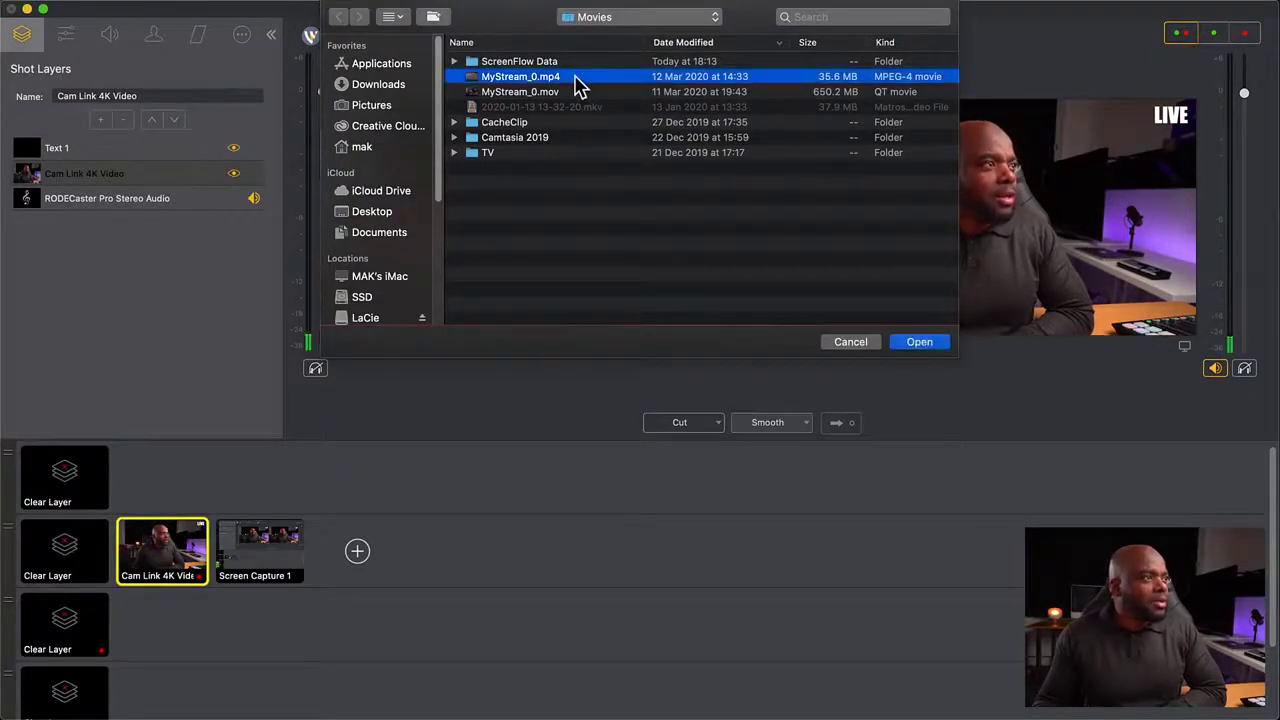
pyautogui.click(937, 346)
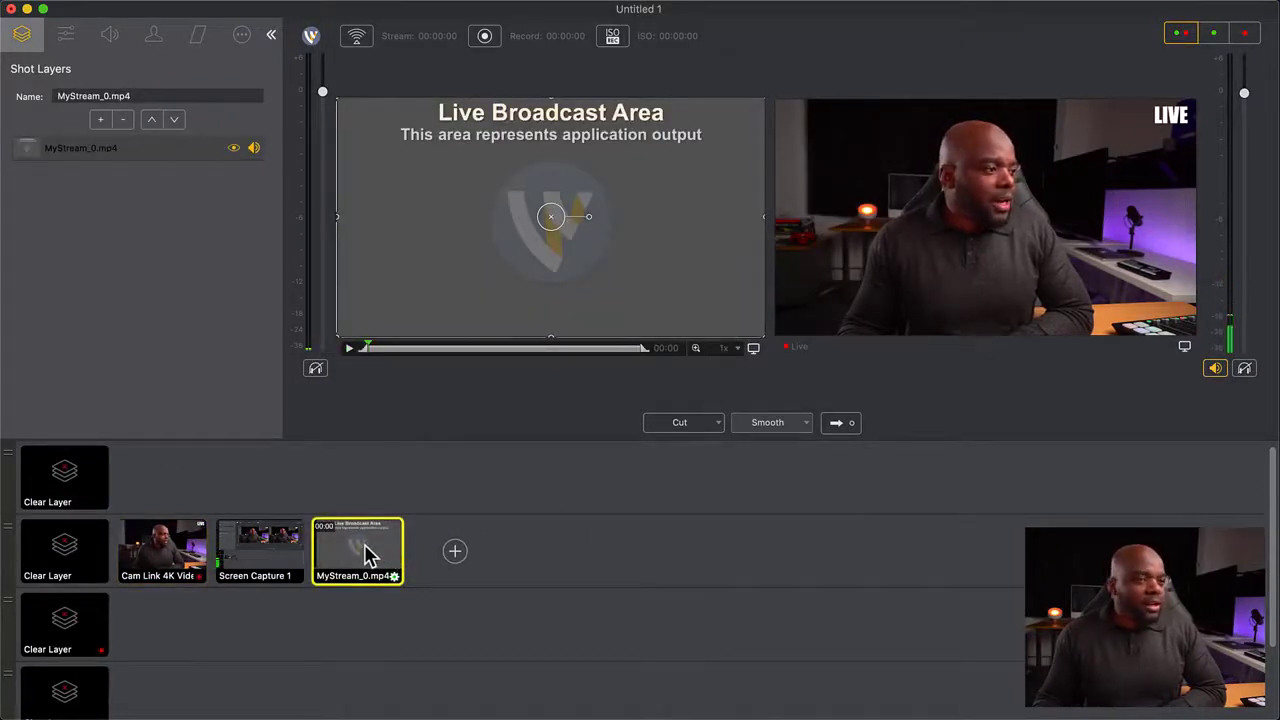
pyautogui.click(838, 424)
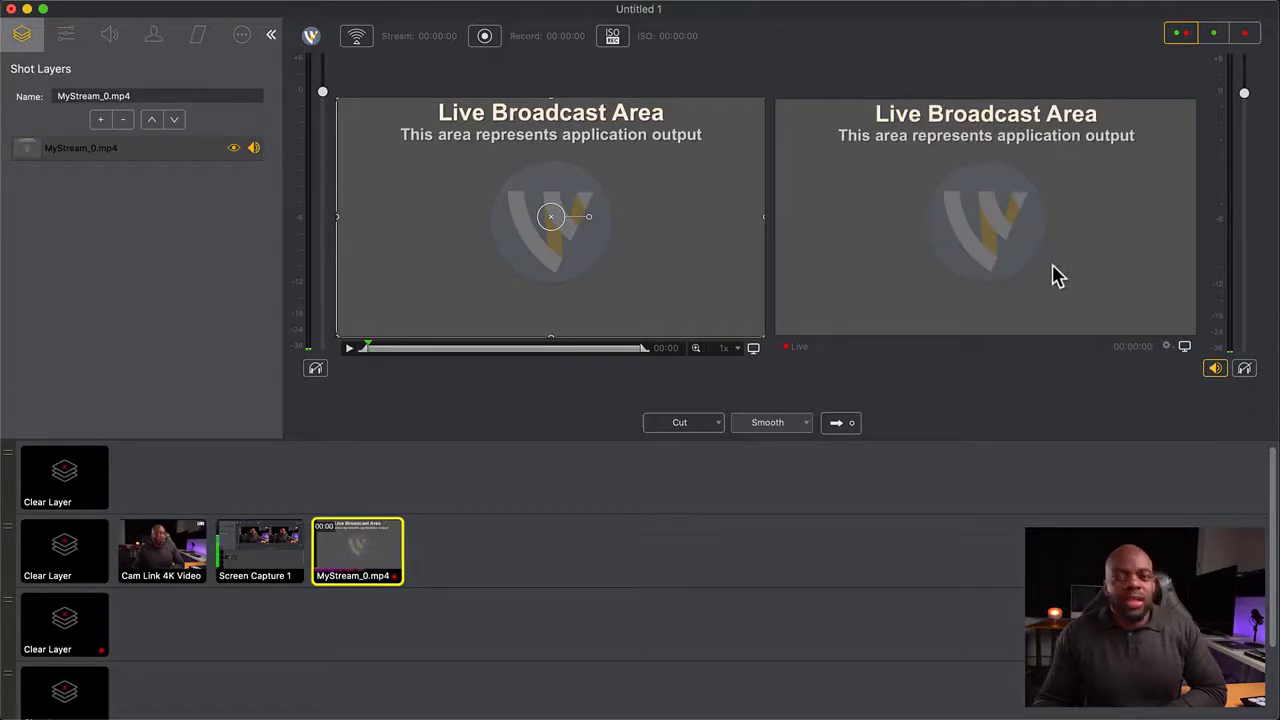
# Step: Delete the MyStream_0.mp4 shot
pyautogui.click(372, 553)
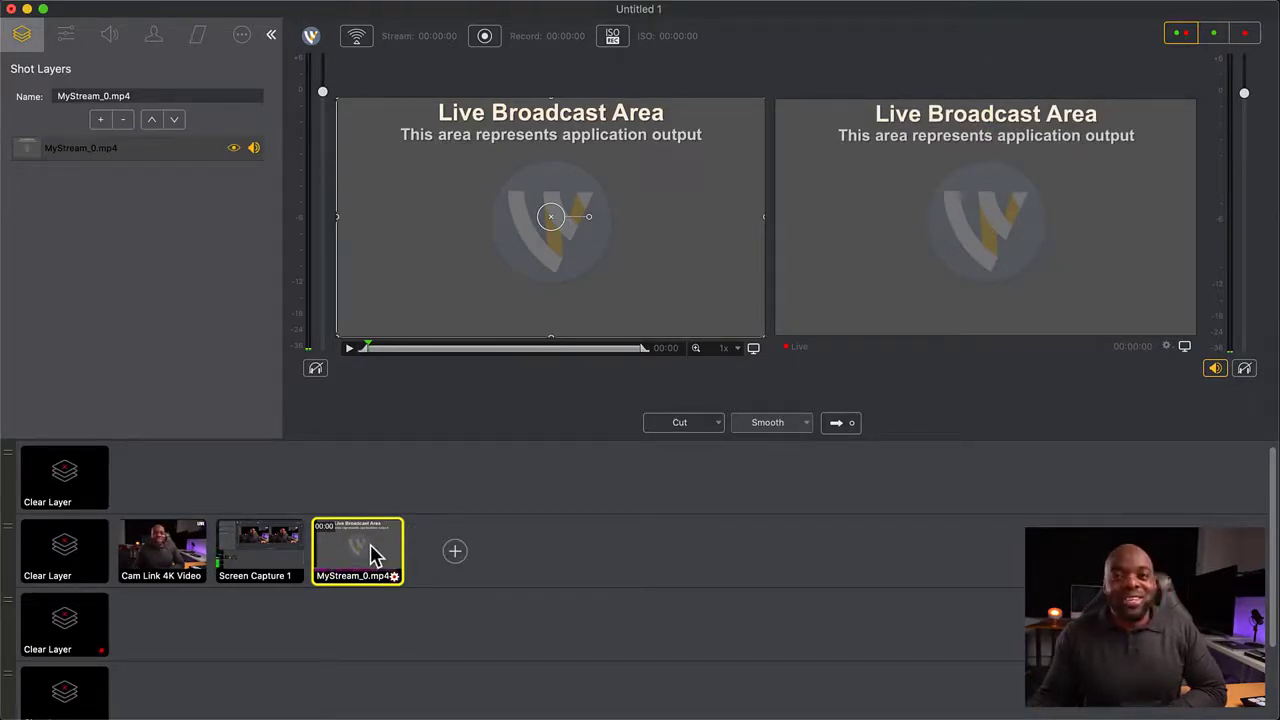
pyautogui.rightClick(372, 553)
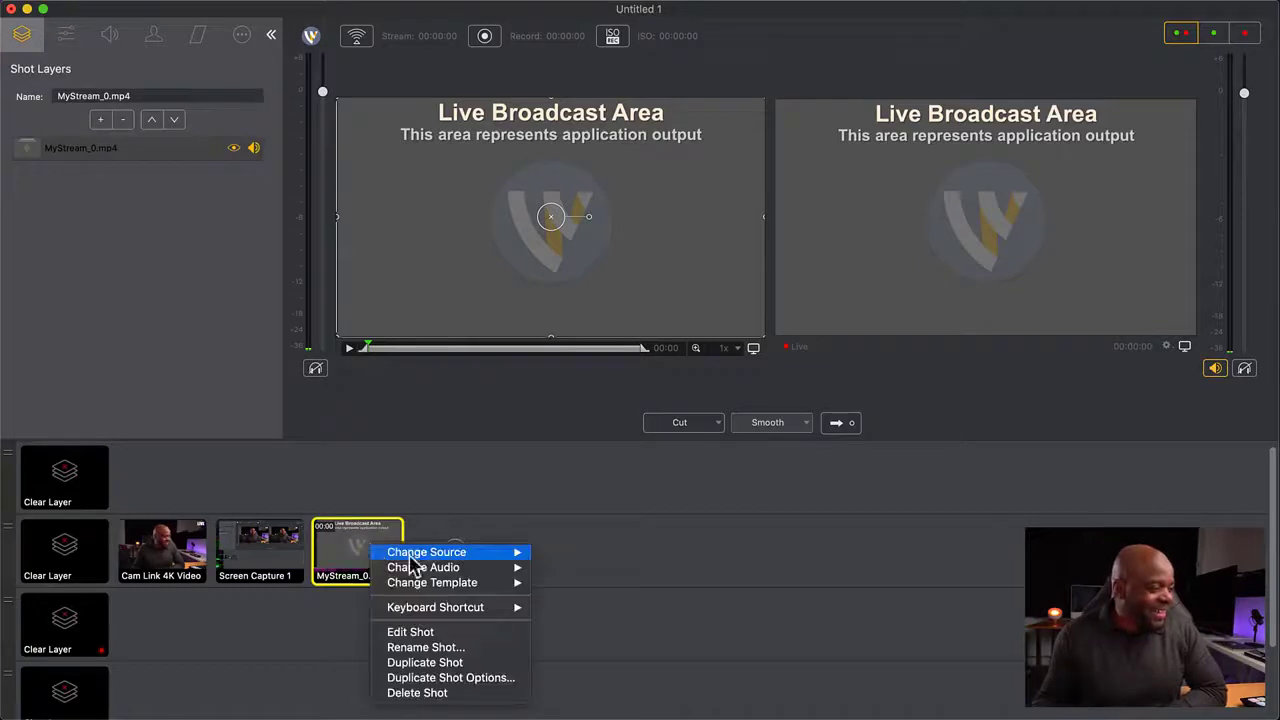
pyautogui.click(445, 700)
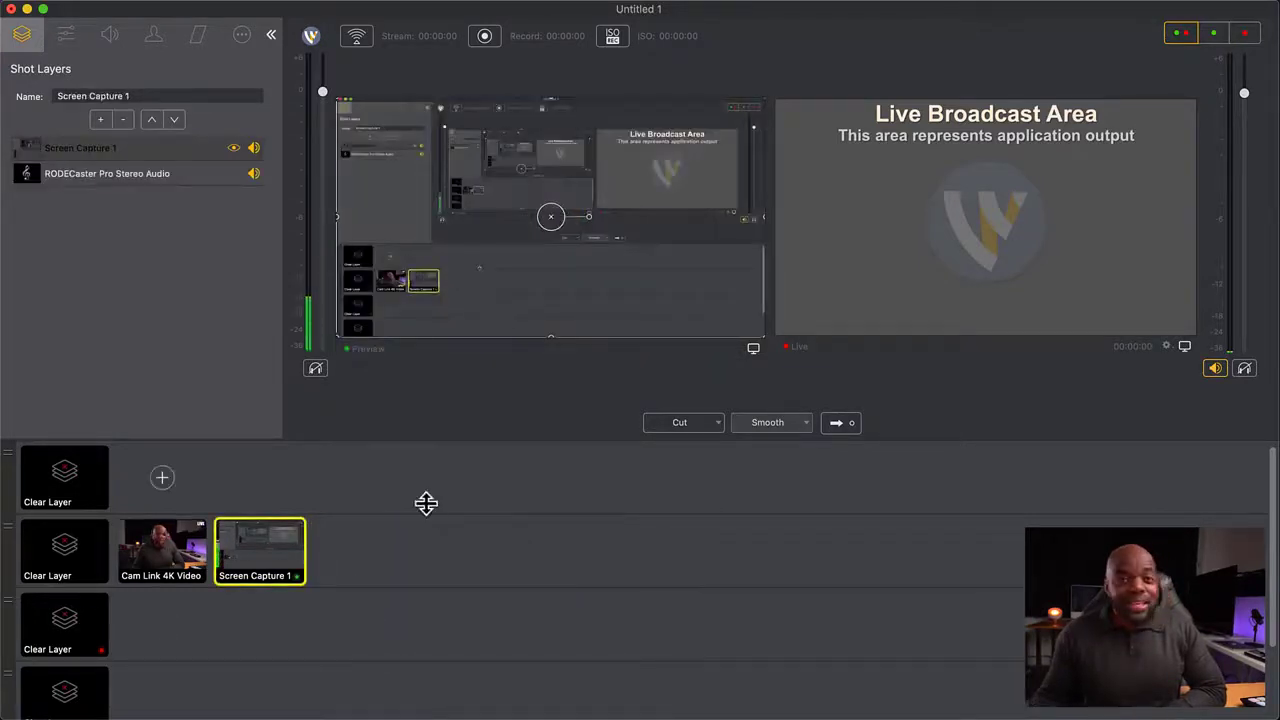
# Step: Add FTI-INTRO-ANIMATION.mp4 from the MAK drive as a new shot in Master Layer 2 and take it live
pyautogui.click(358, 551)
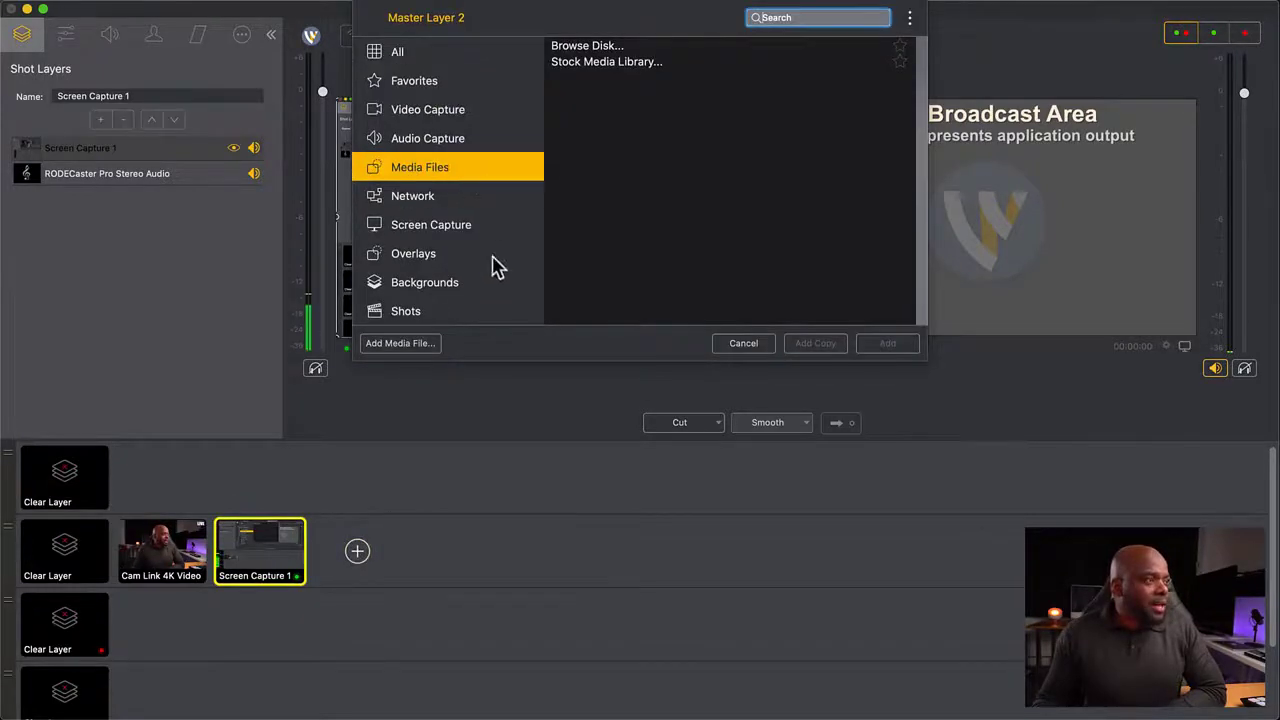
pyautogui.click(416, 345)
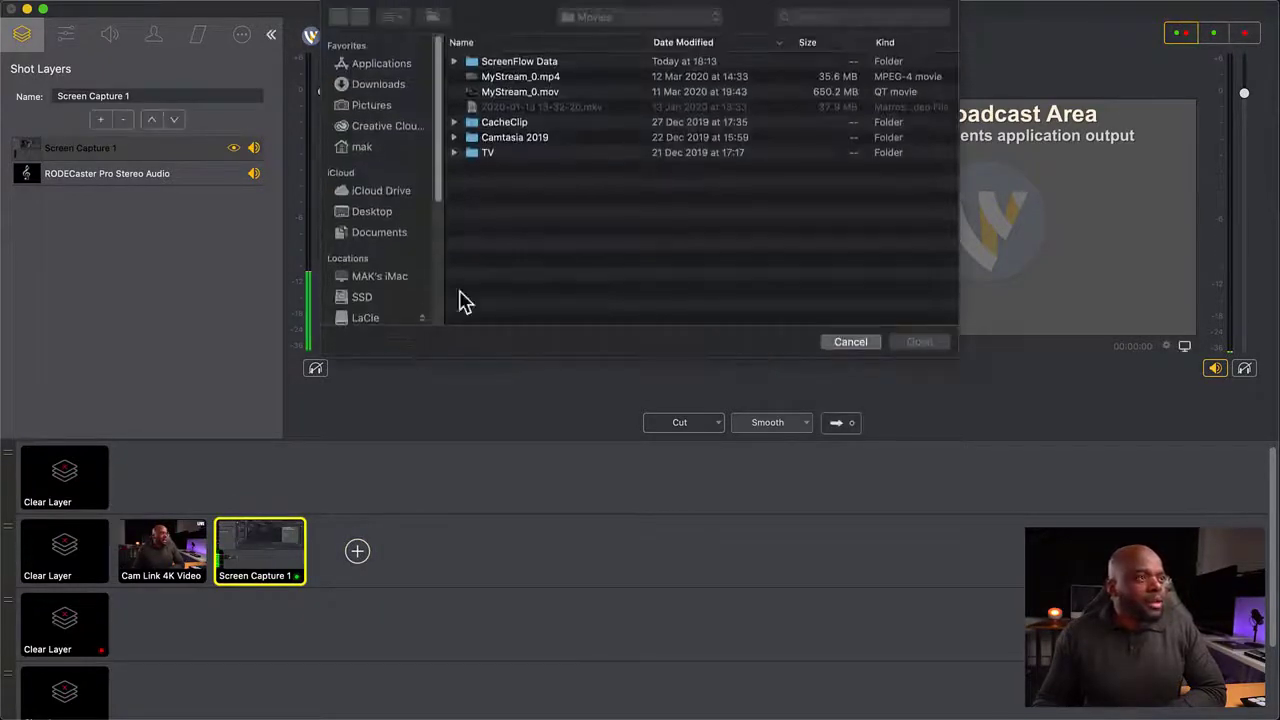
pyautogui.scroll(-5, 362, 262)
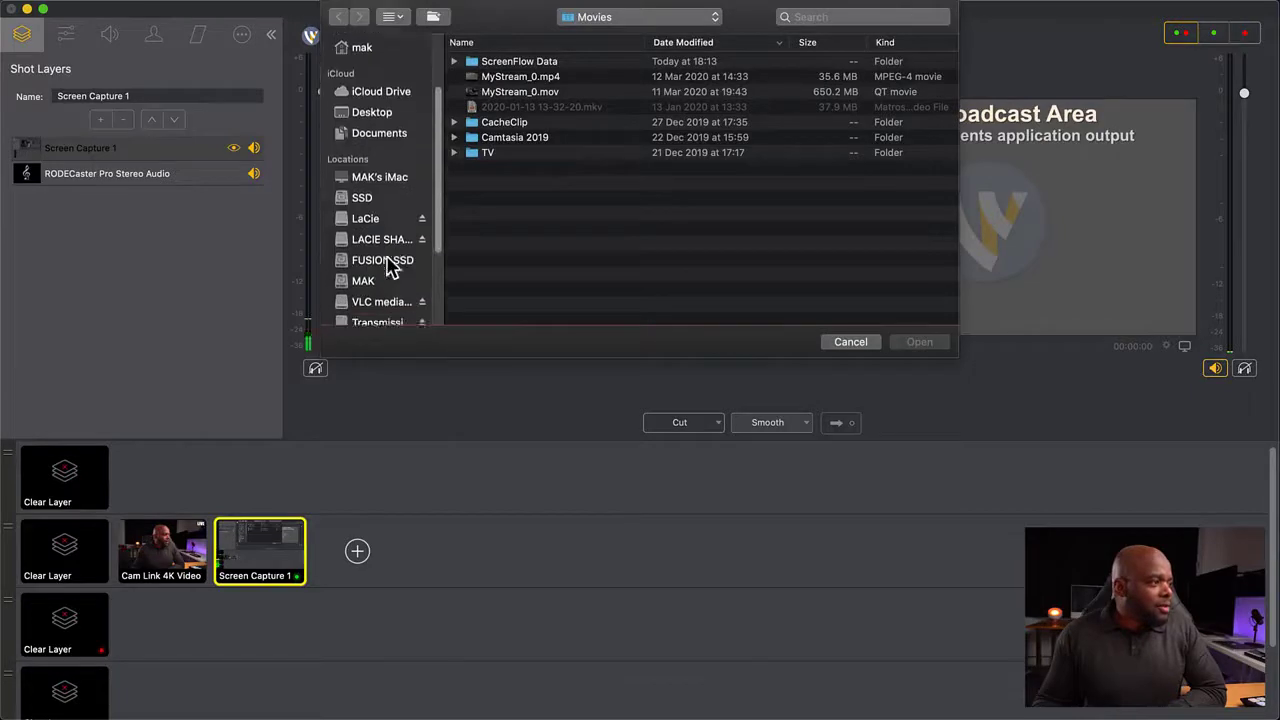
pyautogui.click(364, 266)
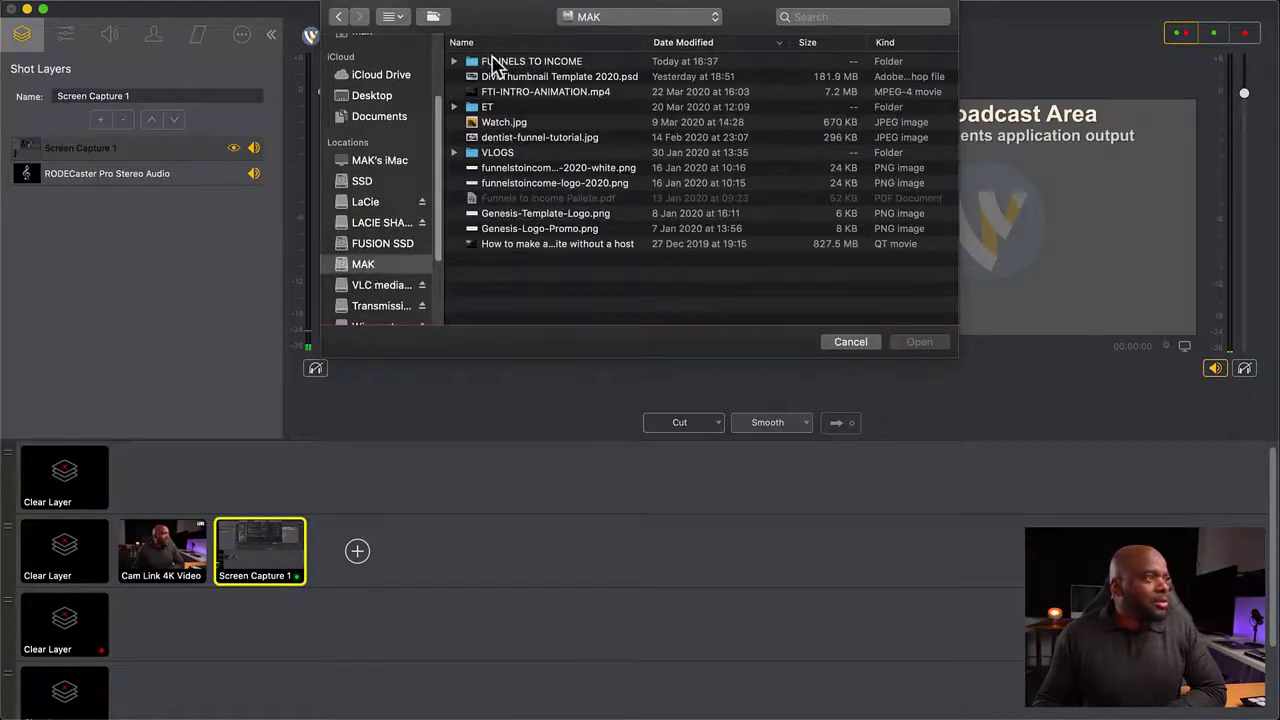
pyautogui.click(512, 92)
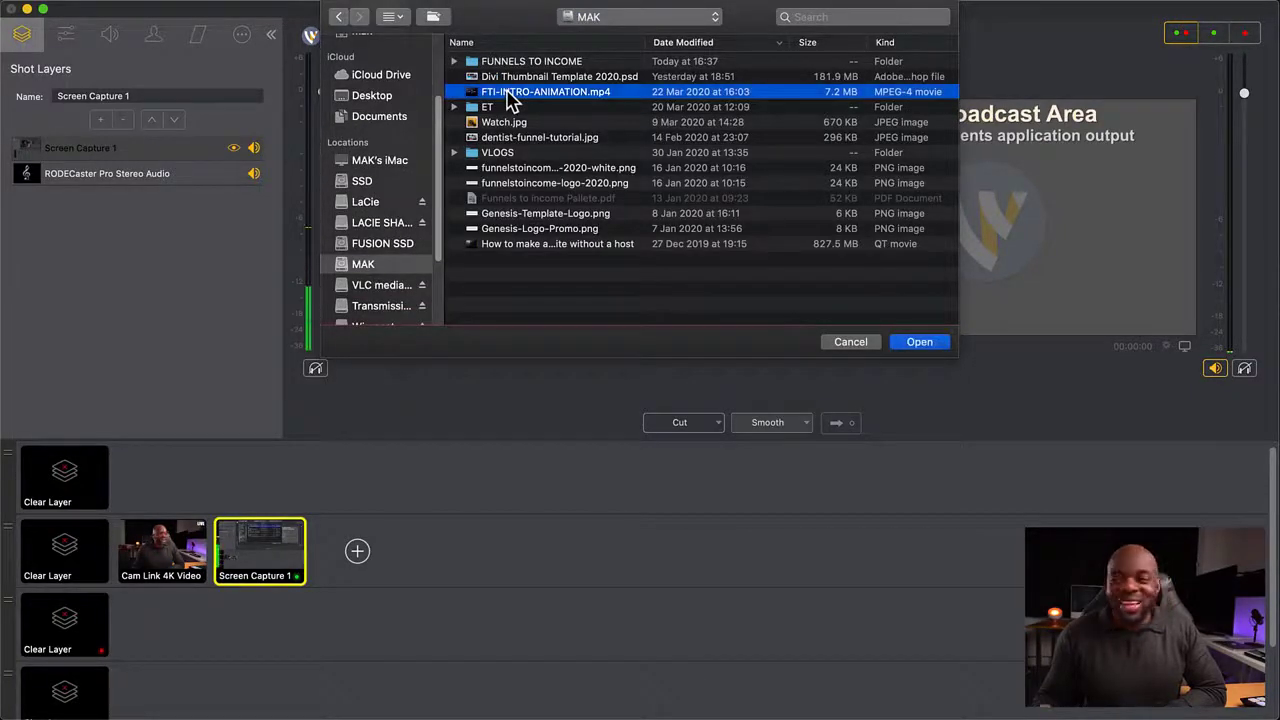
pyautogui.click(920, 343)
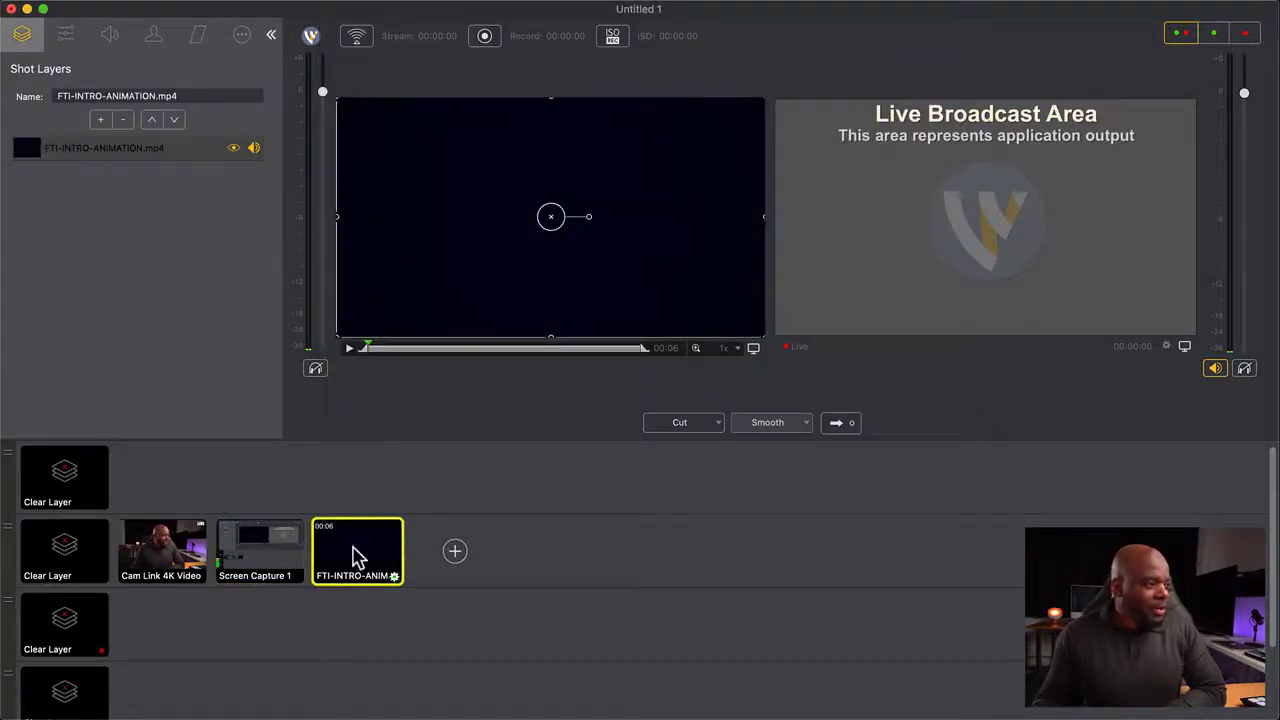
pyautogui.click(838, 424)
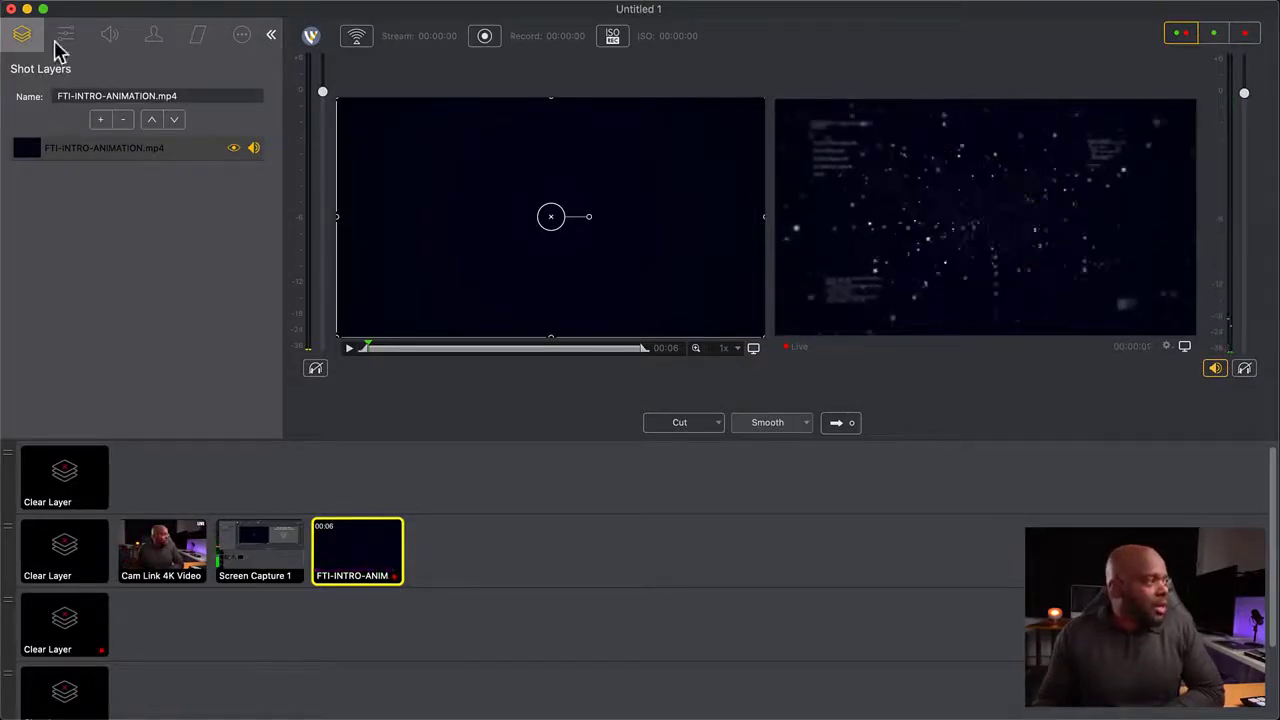
# Step: Examine the intro animation shot's layer properties and its options for changing source and audio
pyautogui.doubleClick(71, 149)
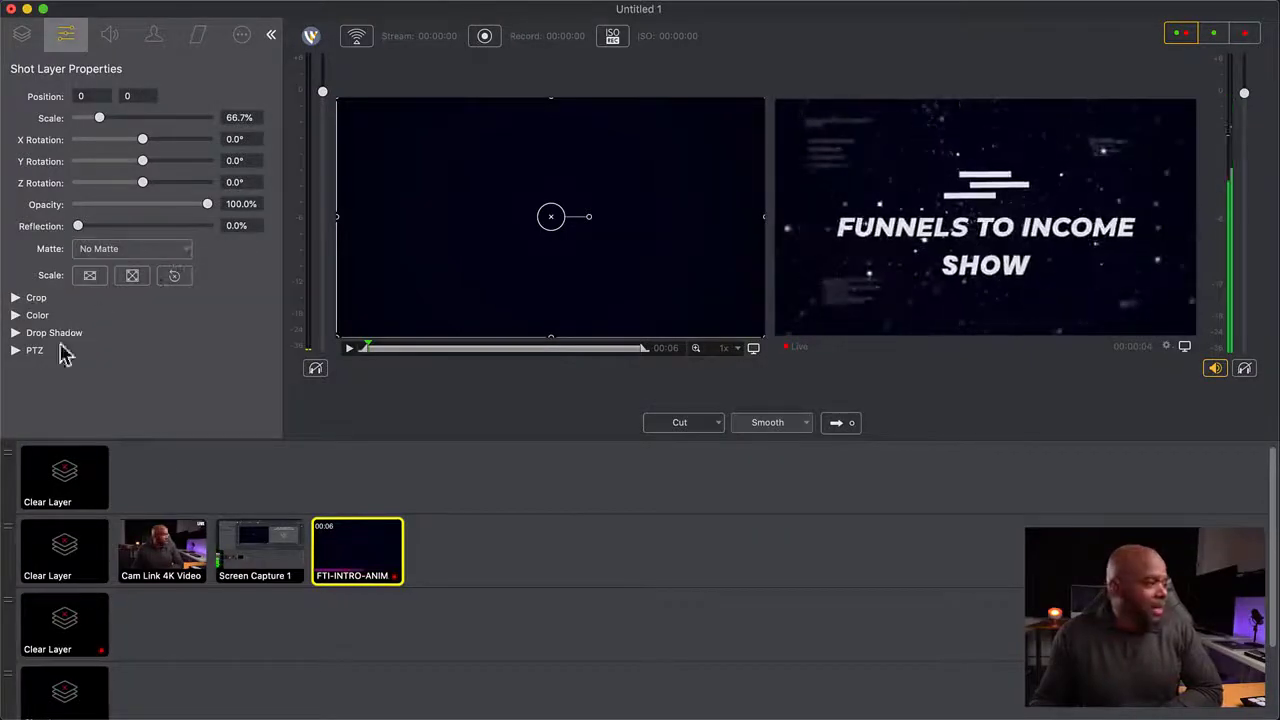
pyautogui.rightClick(394, 582)
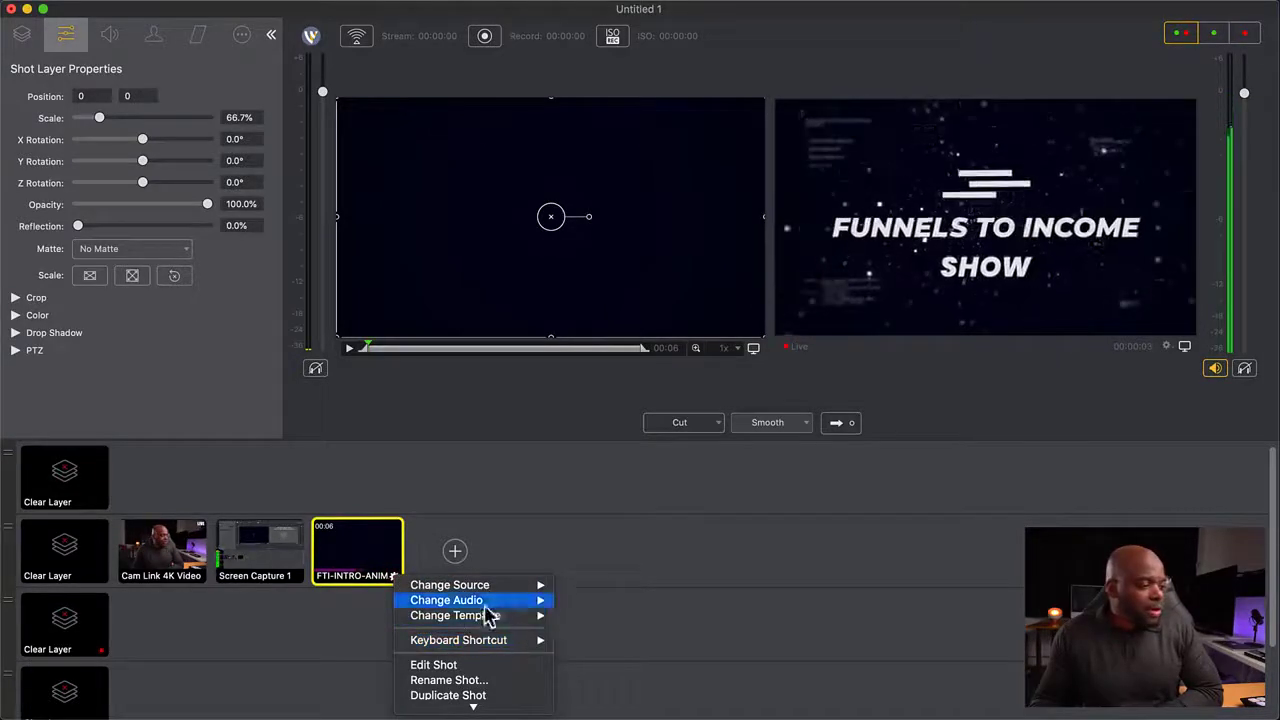
pyautogui.moveTo(455, 590)
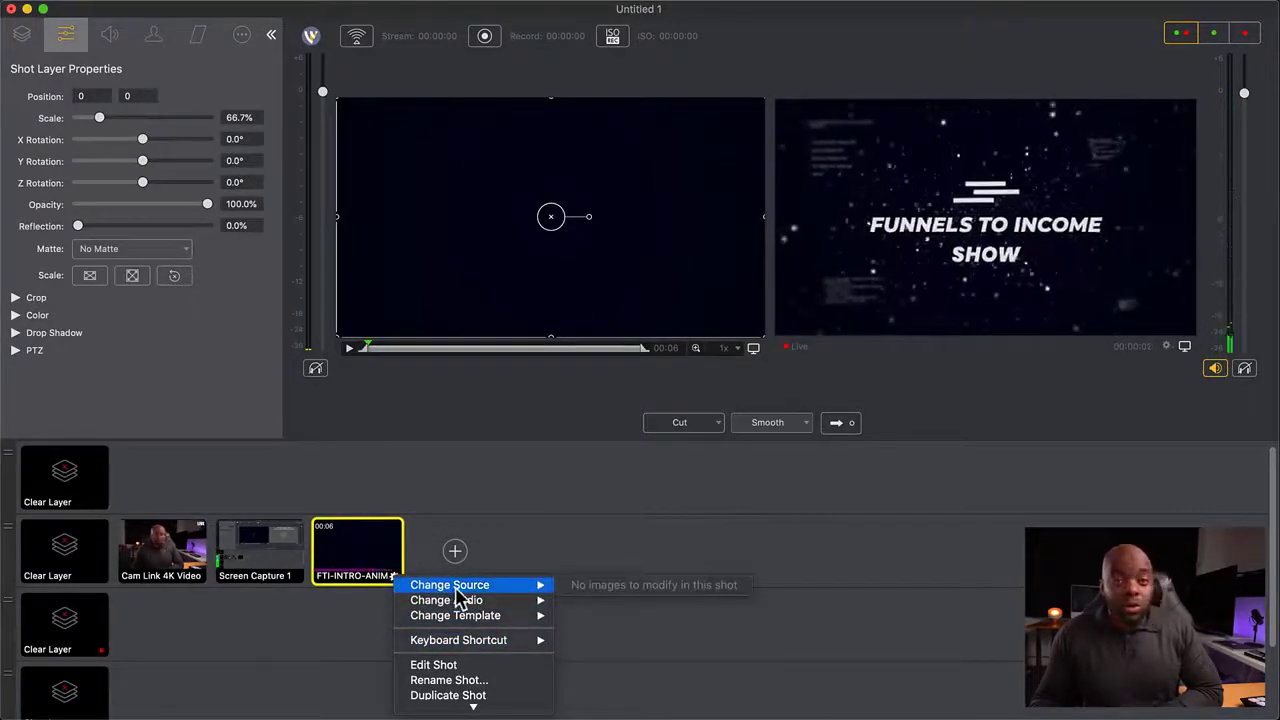
pyautogui.click(500, 545)
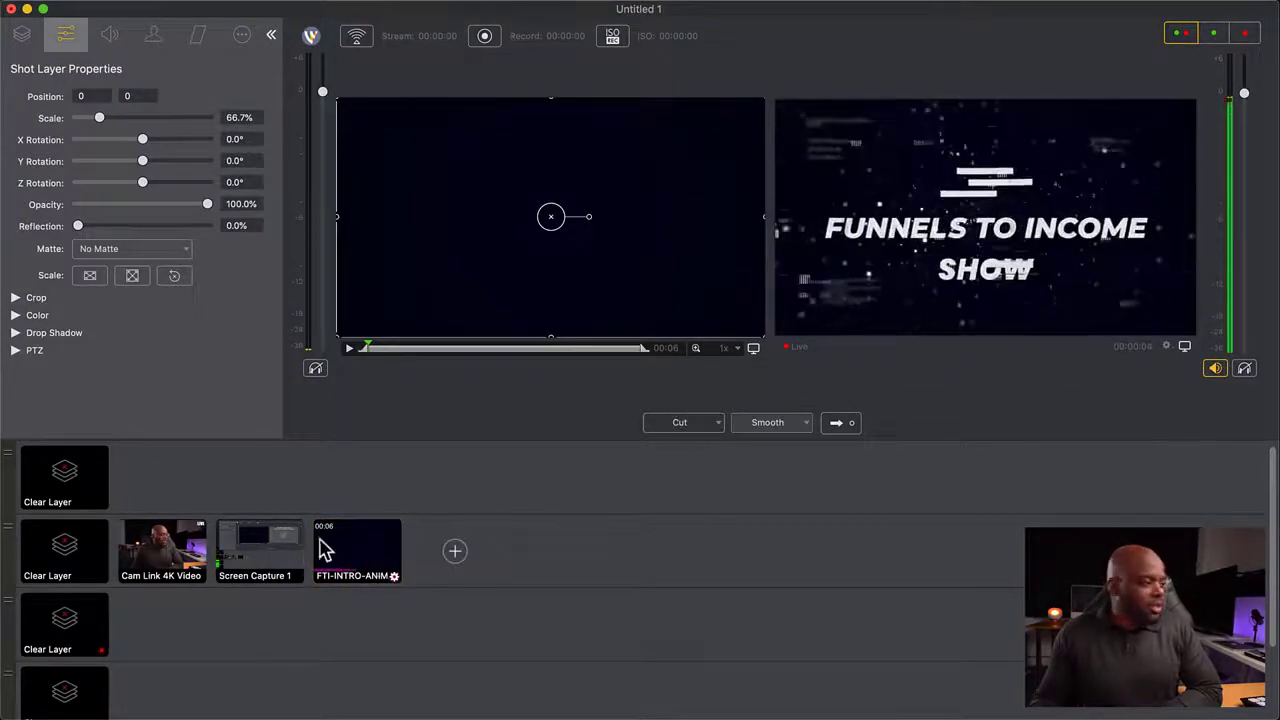
# Step: Place the intro animation shot between the camera and screen capture shots, and load Cam Link 4K Video into the preview
pyautogui.moveTo(357, 538); pyautogui.dragTo(262, 554)
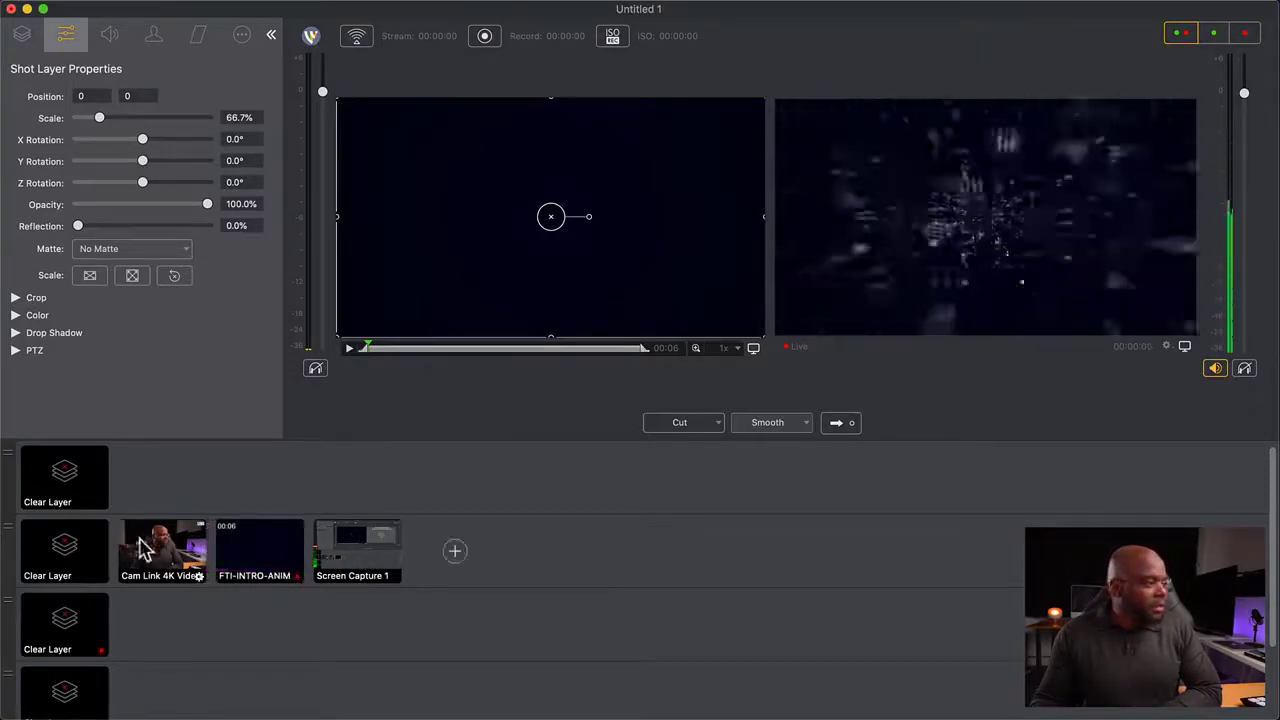
pyautogui.click(165, 555)
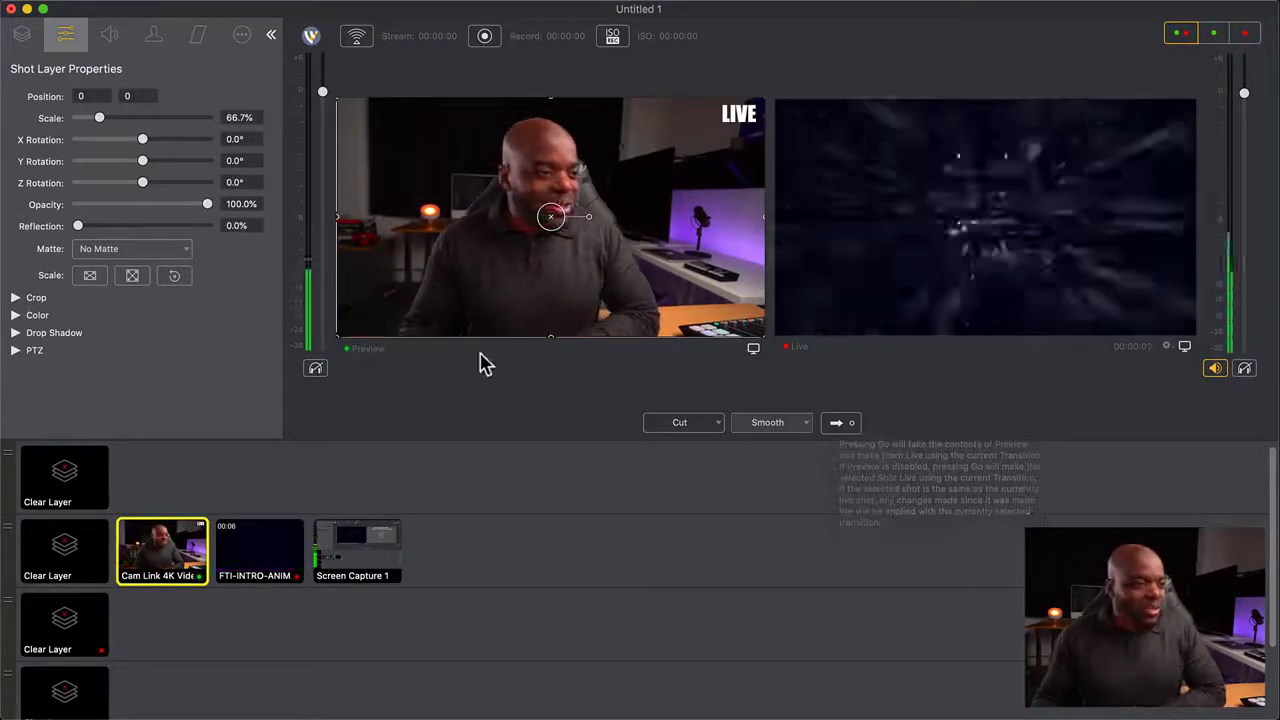
# Step: Turn on AutoLive so that selected shots go live directly
pyautogui.moveTo(315, 3)
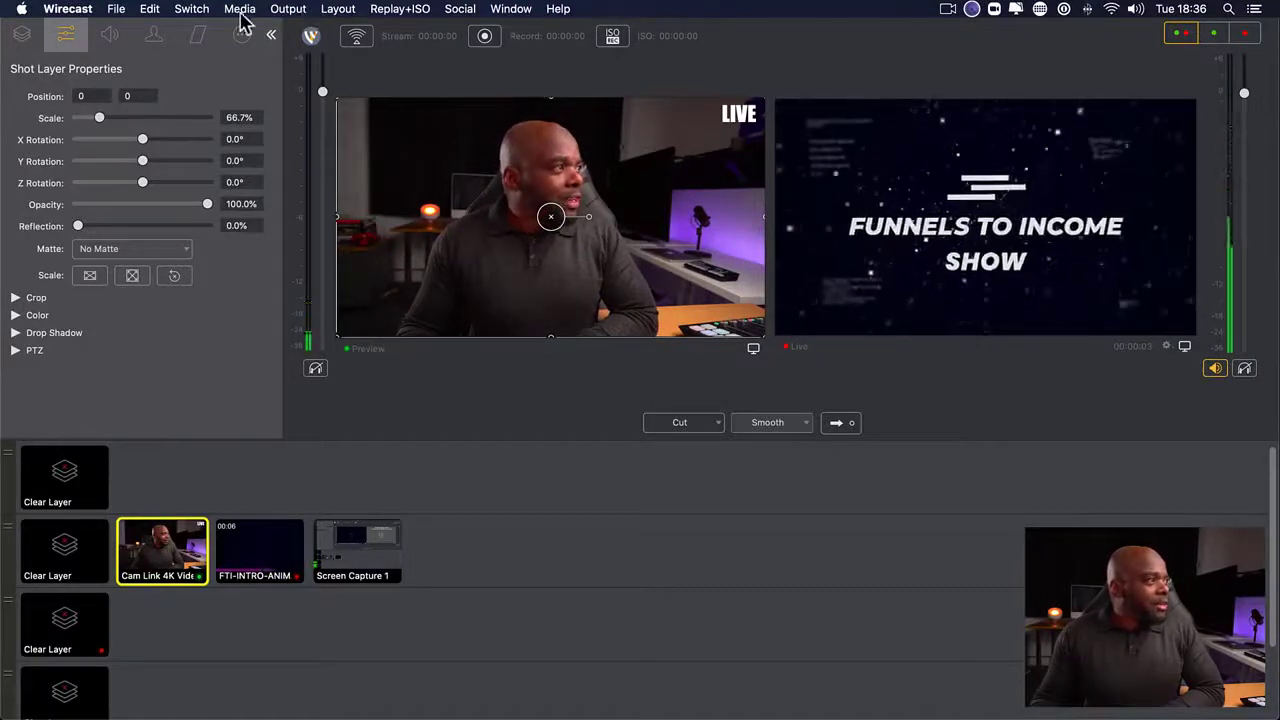
pyautogui.click(195, 12)
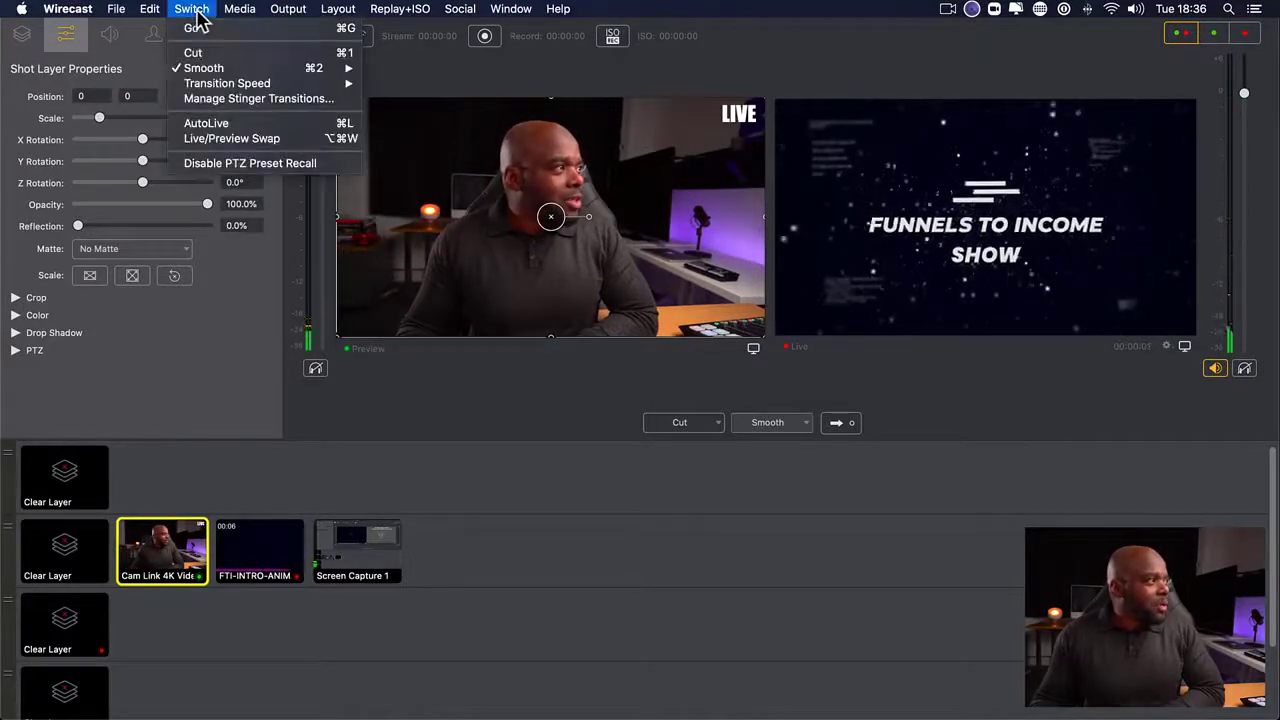
pyautogui.click(240, 127)
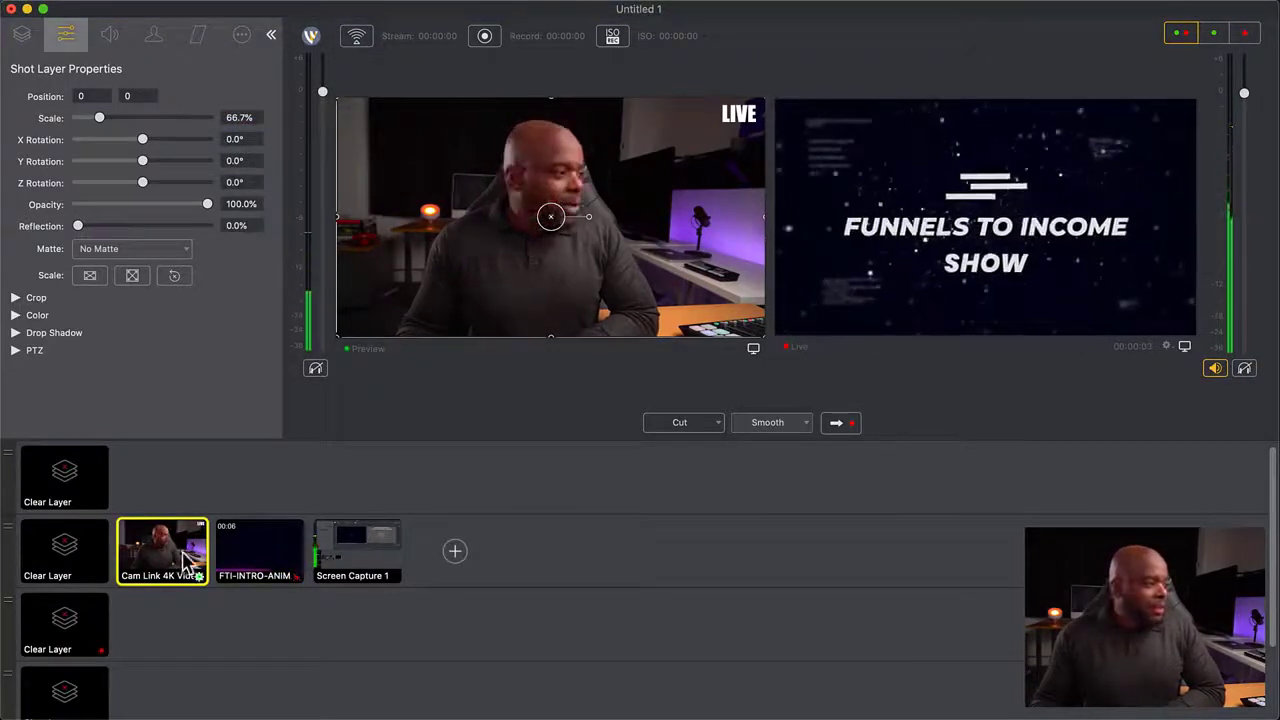
# Step: Take the FTI-INTRO-ANIMATION shot live, followed by the Cam Link 4K Video shot
pyautogui.click(262, 558)
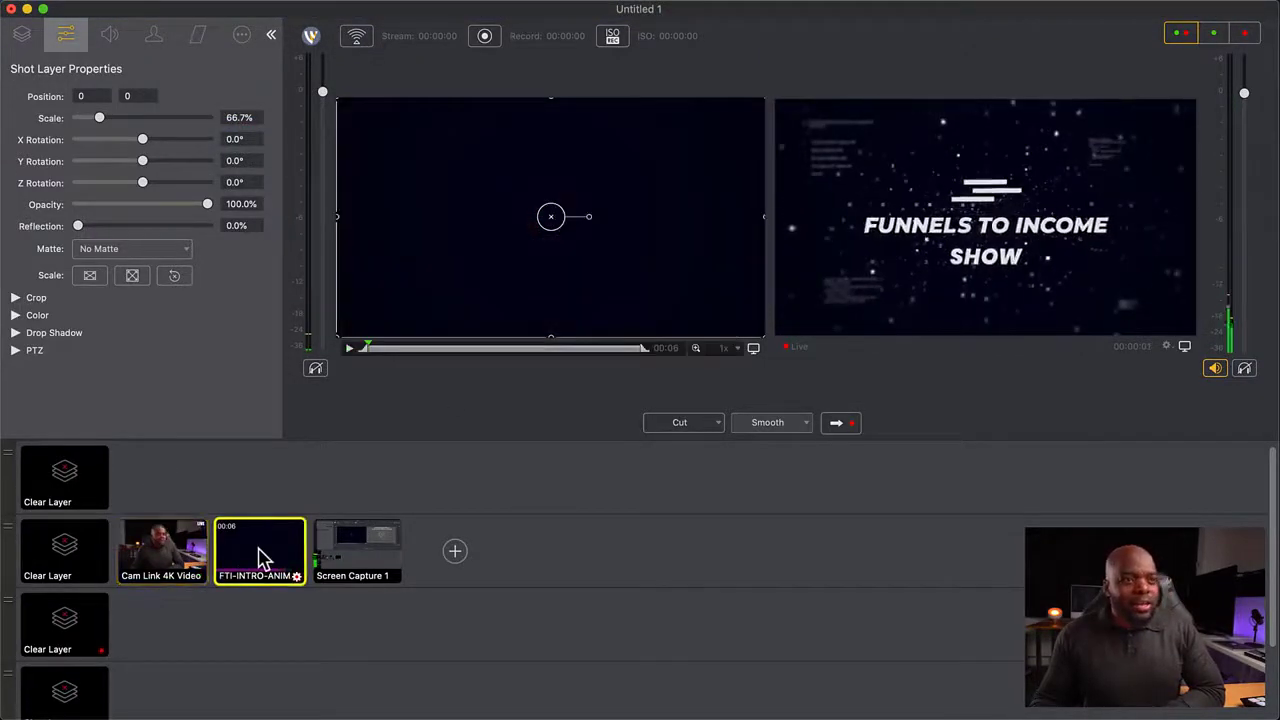
pyautogui.click(185, 560)
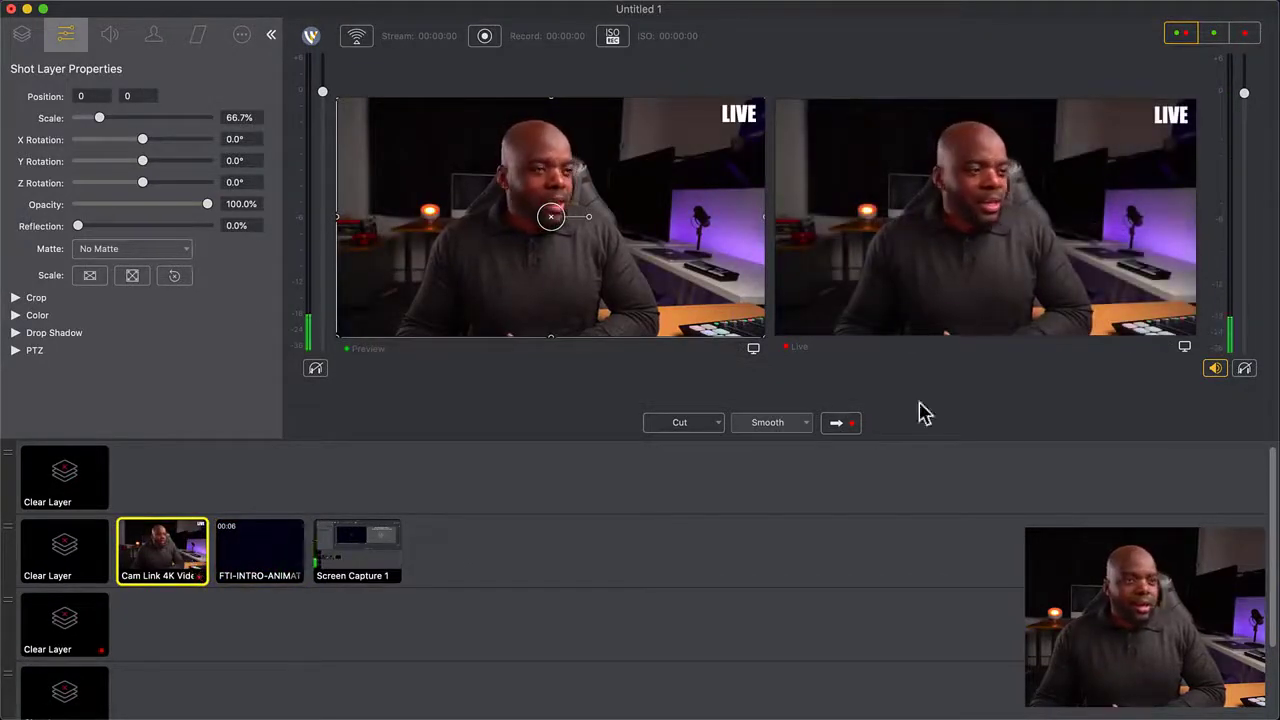
# Step: Compare the combined preview and live display with the live-only display, and keep only the live view
pyautogui.click(1250, 36)
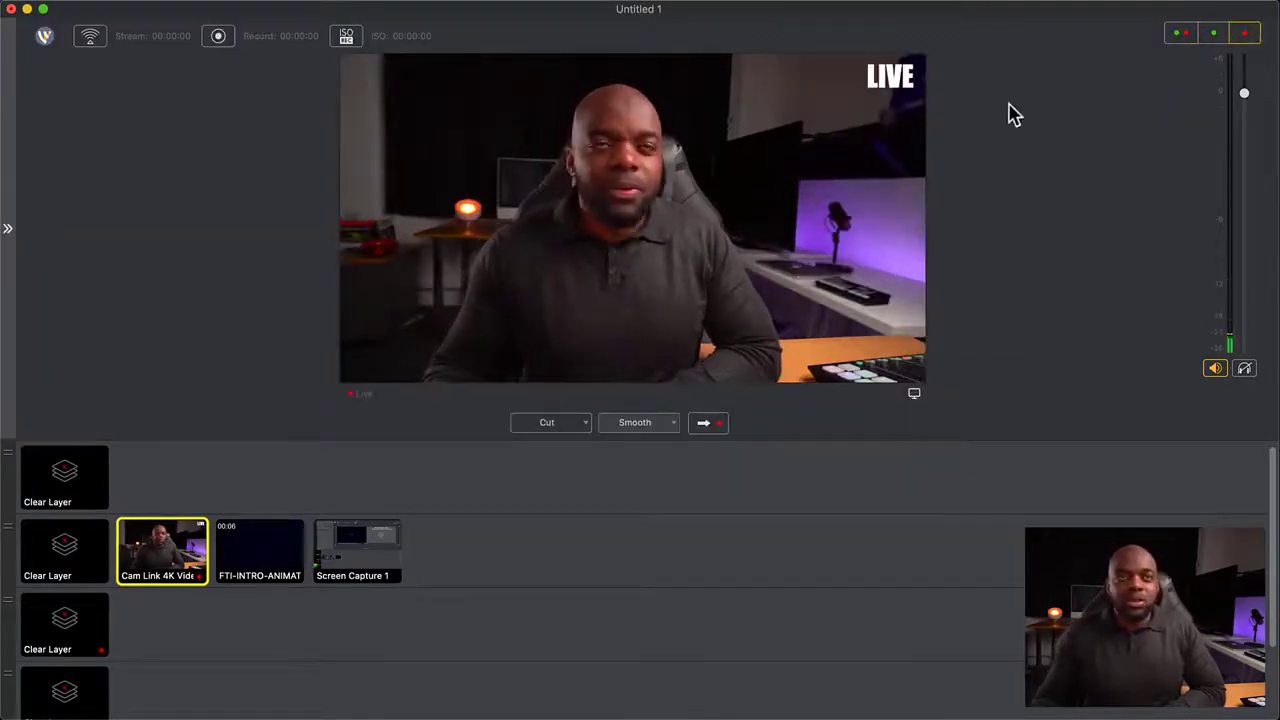
pyautogui.click(1184, 40)
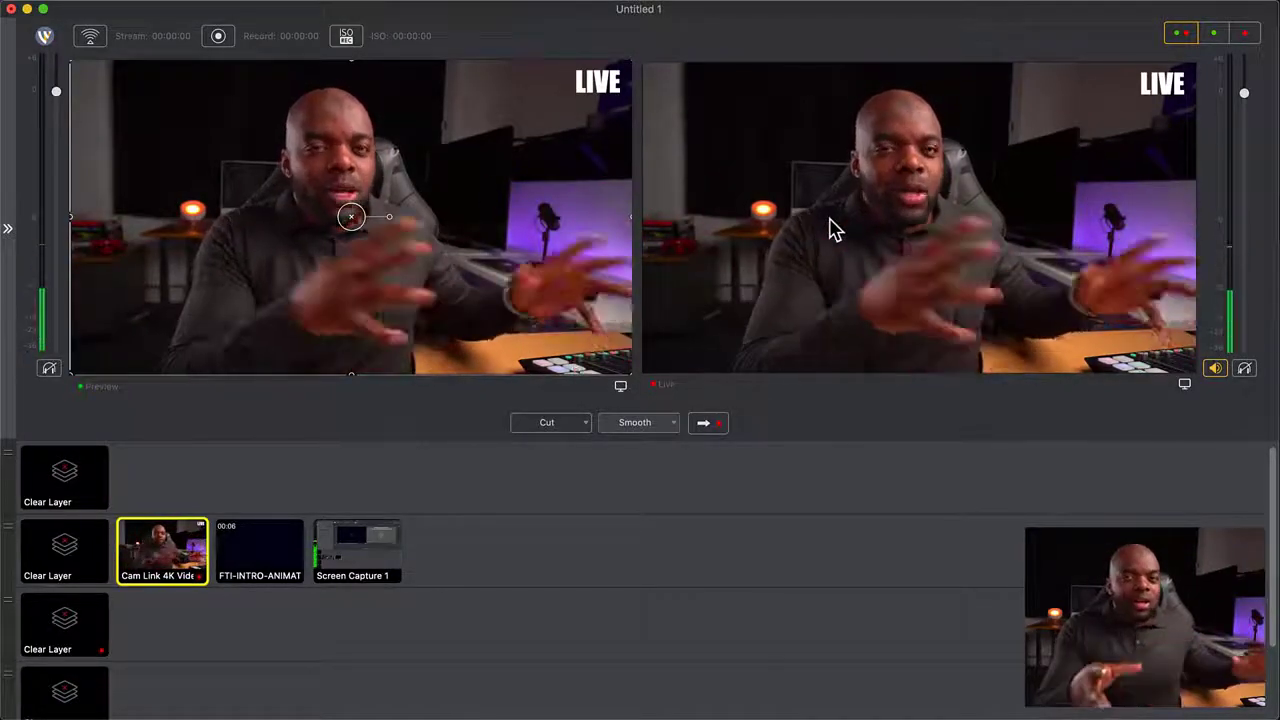
pyautogui.click(1248, 35)
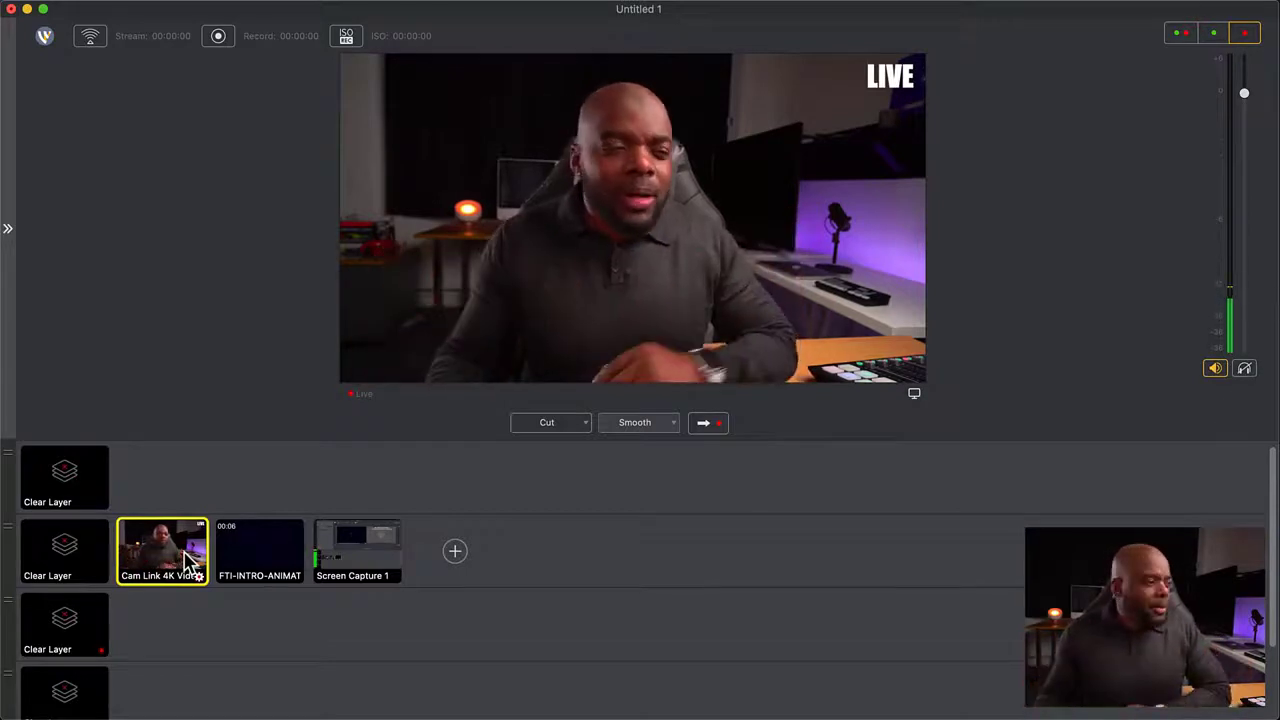
# Step: Run the show sequence live: FTI-INTRO-ANIMATION, Screen Capture 1, and back to Cam Link 4K Video
pyautogui.click(255, 552)
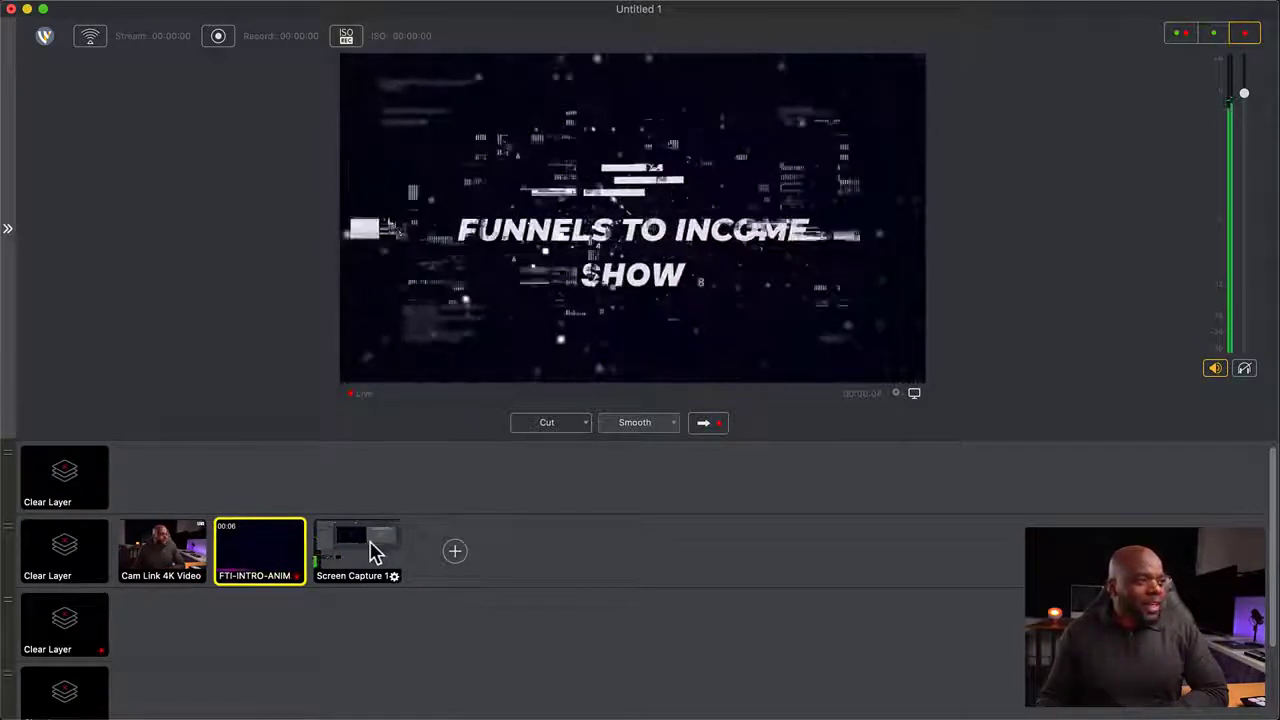
pyautogui.click(370, 551)
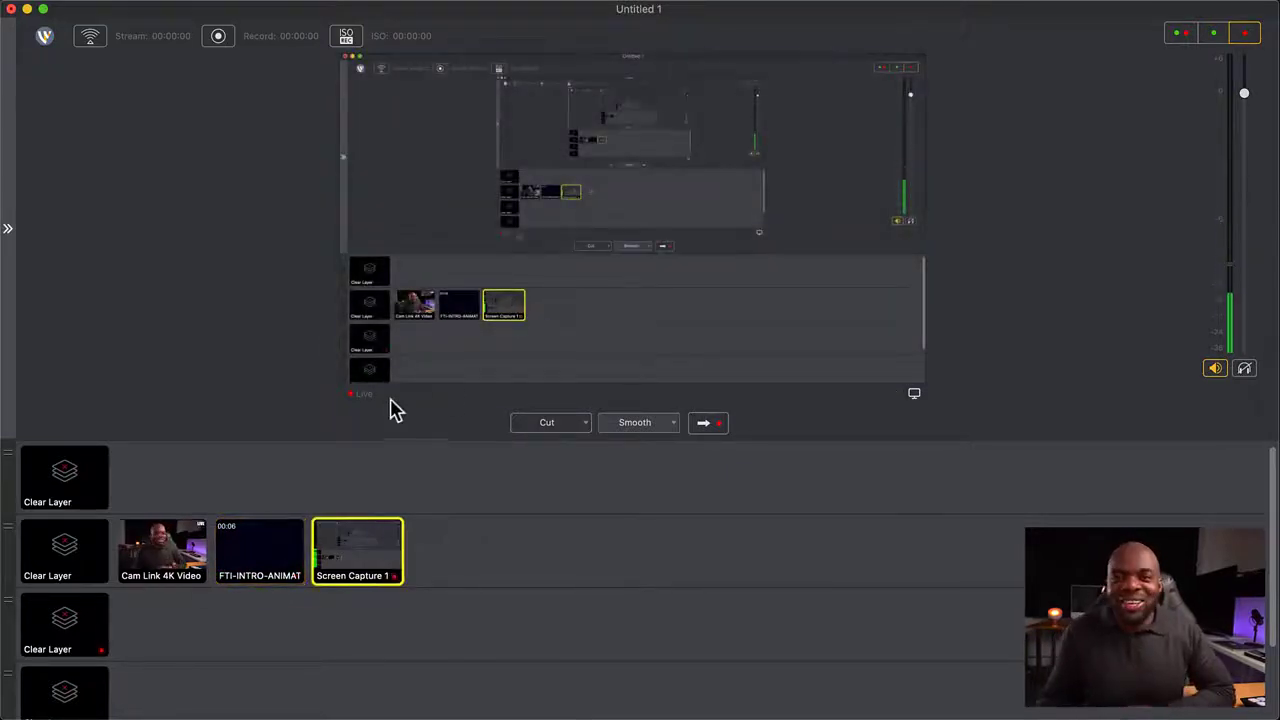
pyautogui.click(186, 557)
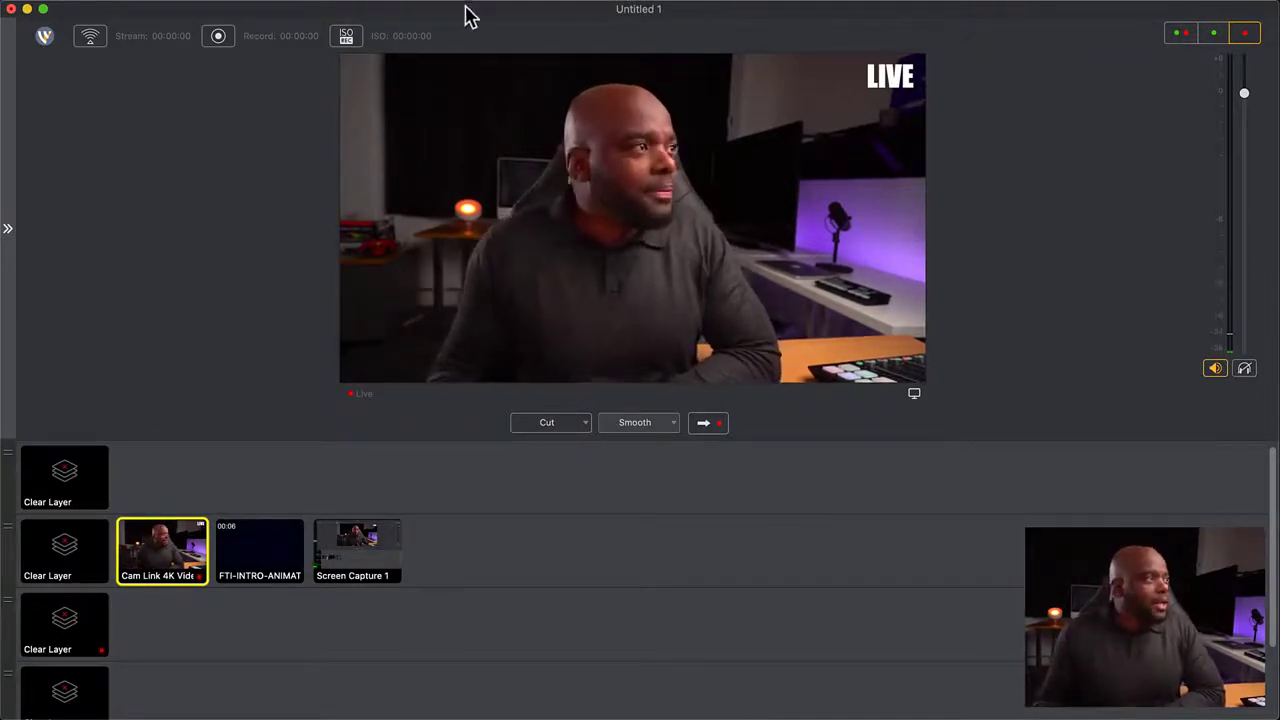
# Step: Add YouTube as an output destination in the output settings, checking the list of destinations that can be made visible
pyautogui.moveTo(423, 4)
pyautogui.click(300, 16)
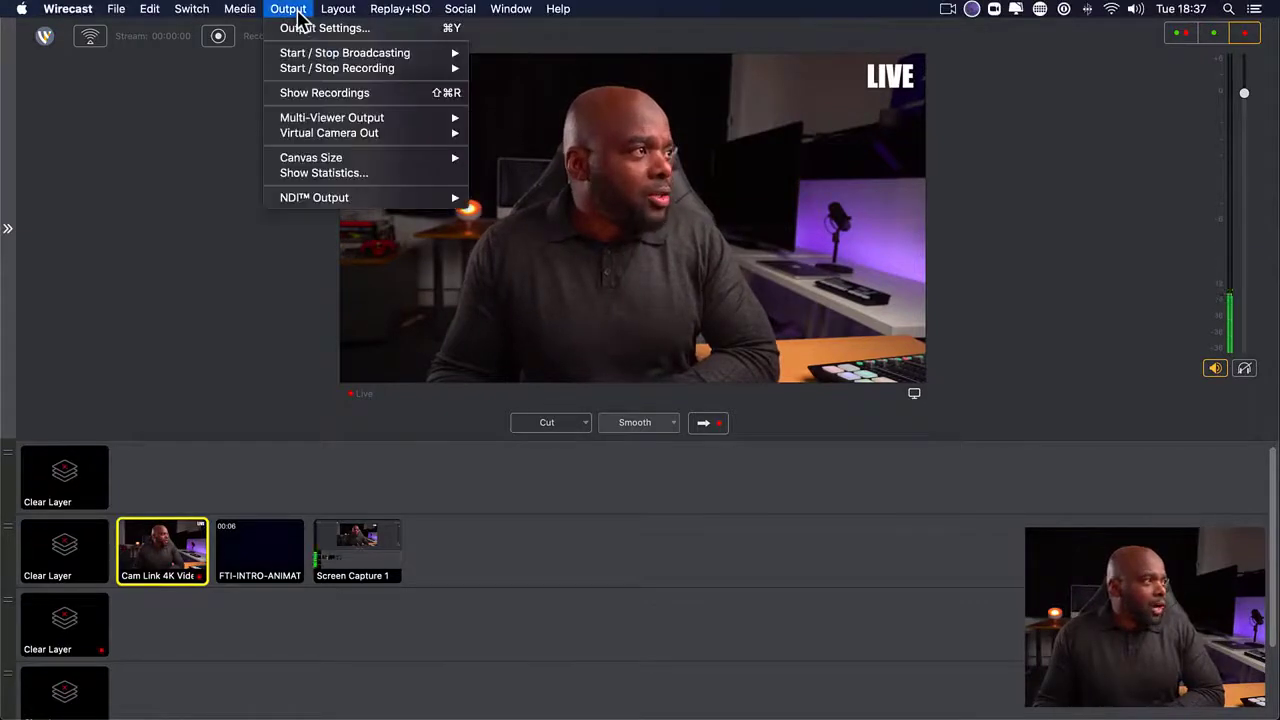
pyautogui.click(322, 30)
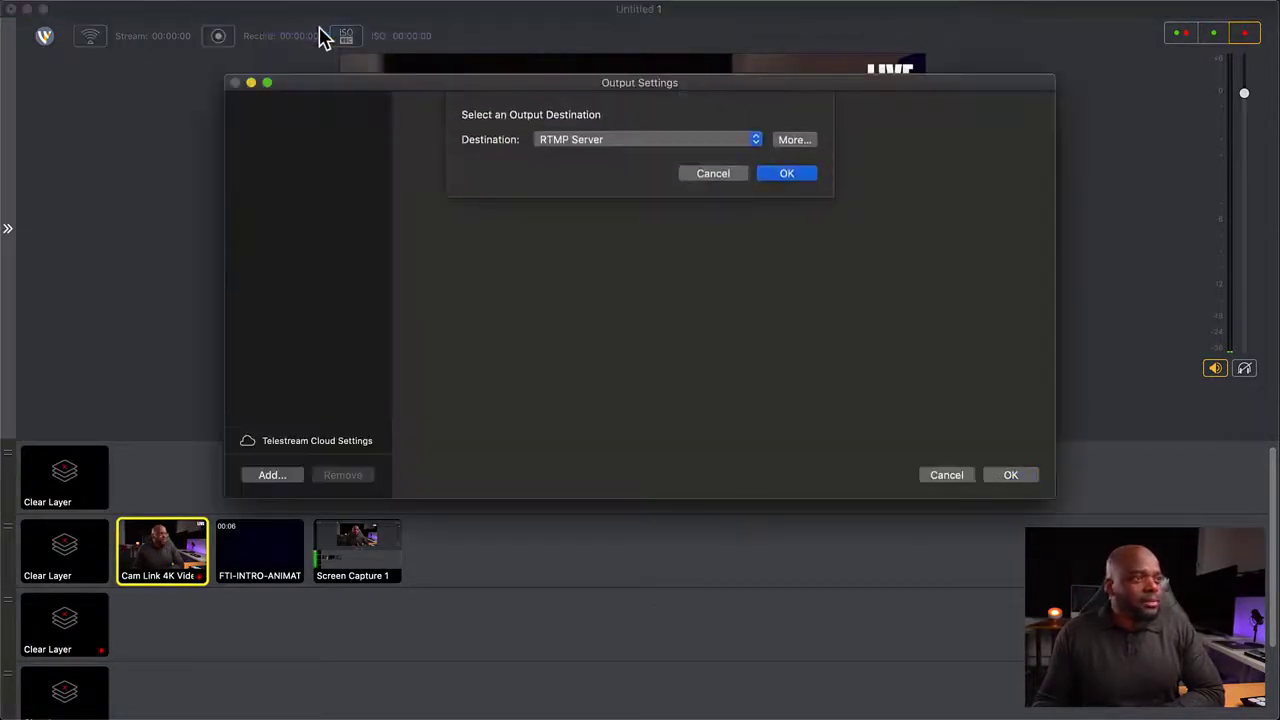
pyautogui.click(643, 141)
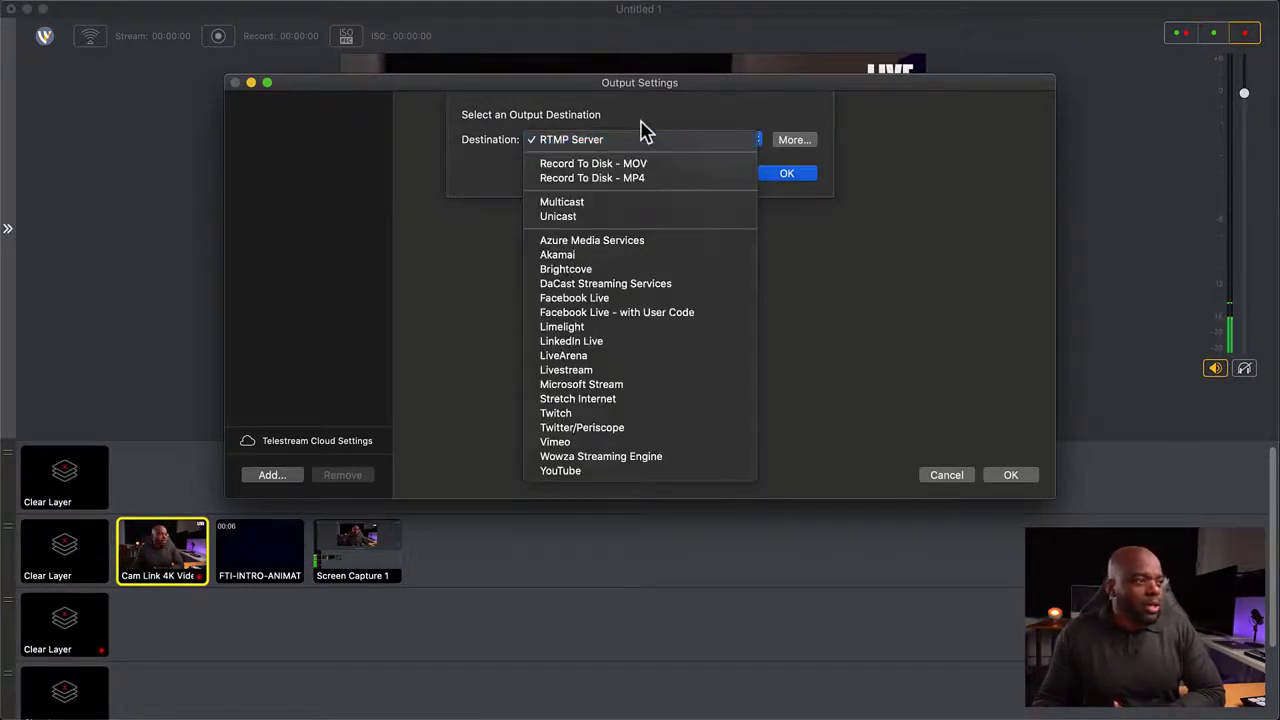
pyautogui.click(607, 471)
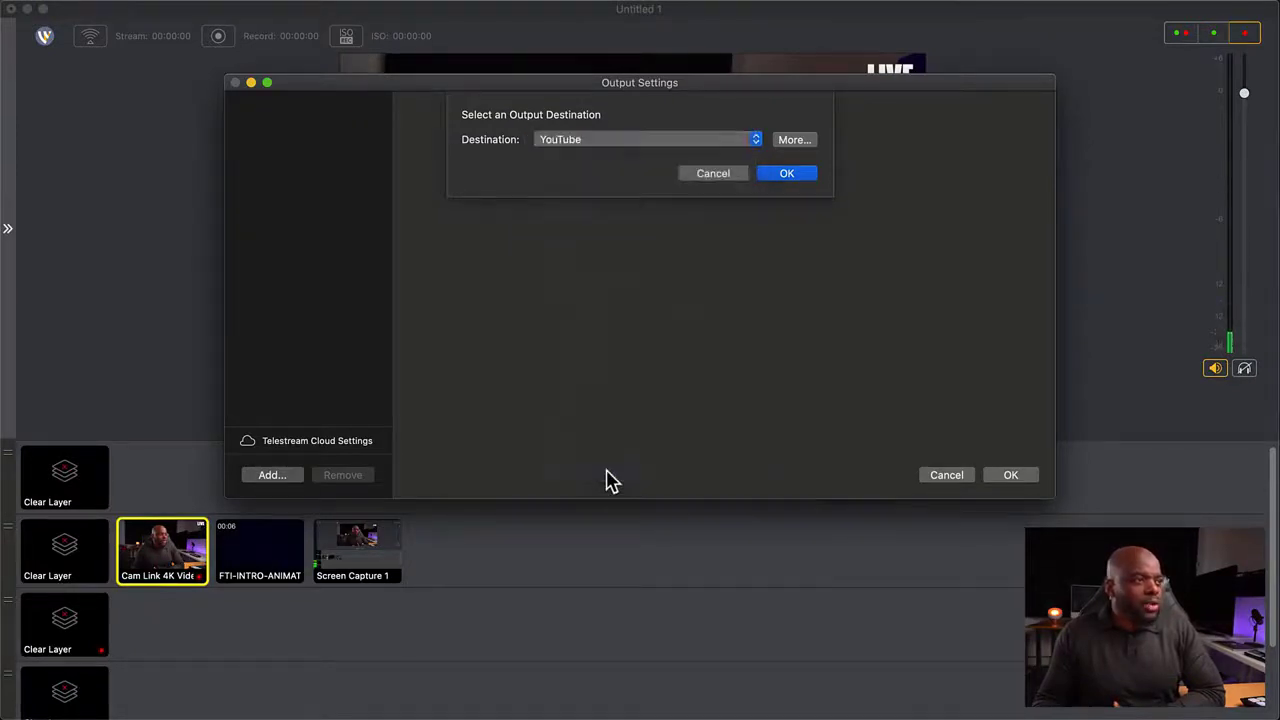
pyautogui.click(795, 140)
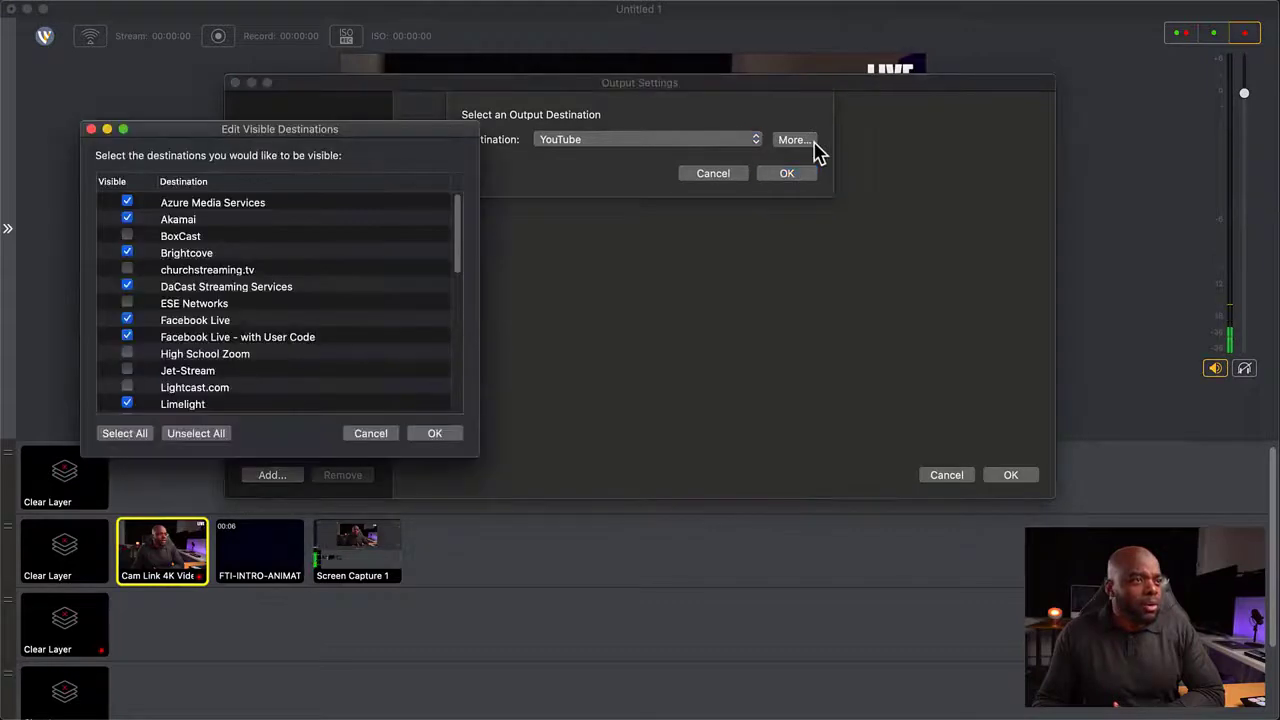
pyautogui.moveTo(332, 131); pyautogui.dragTo(809, 128)
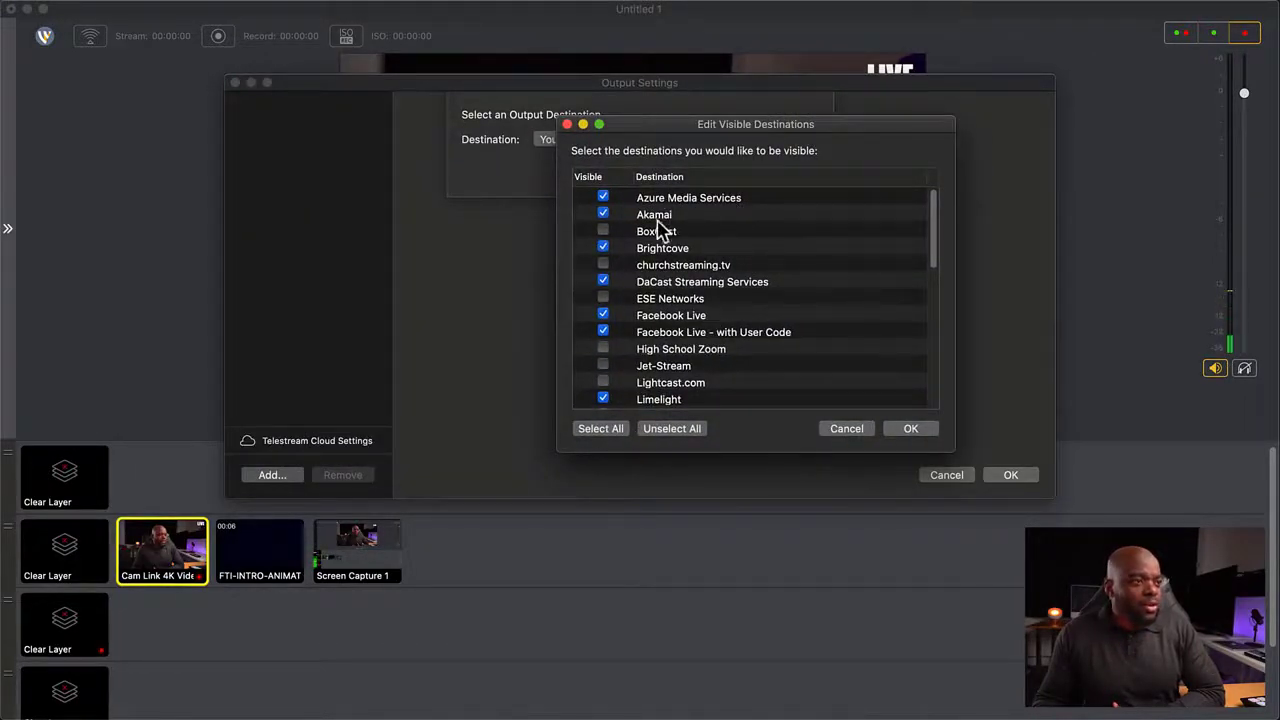
pyautogui.click(847, 430)
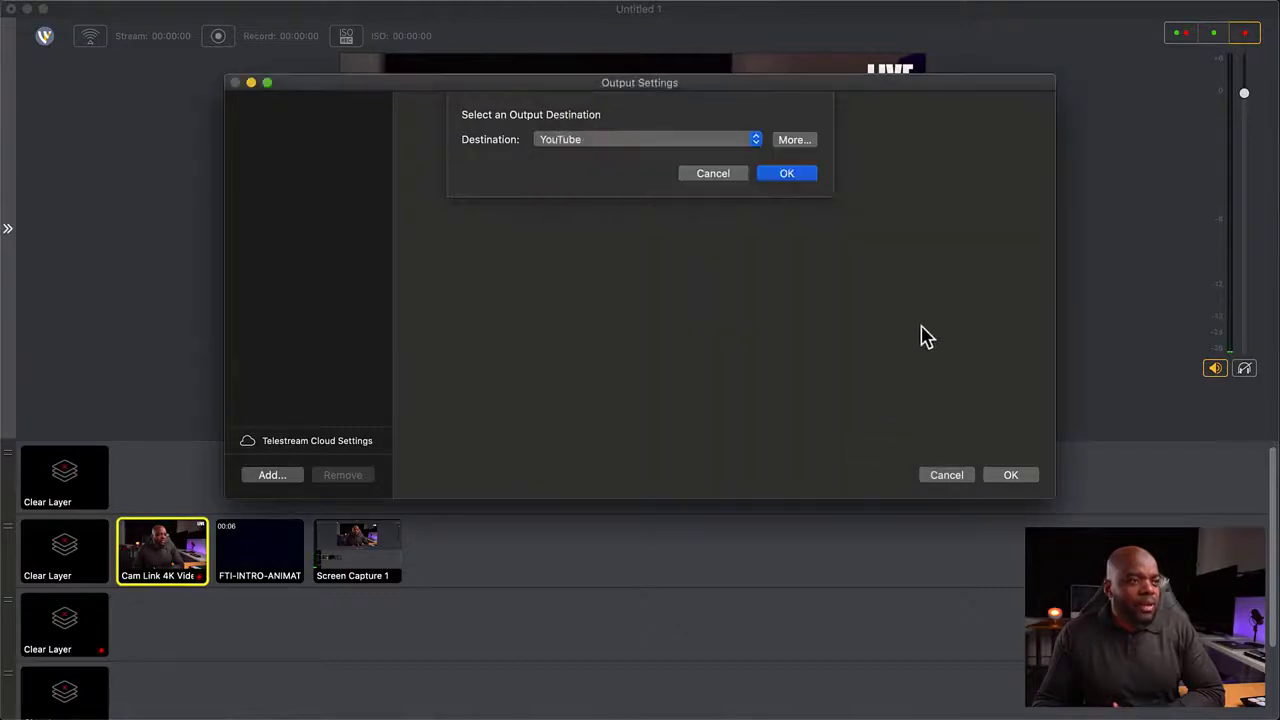
pyautogui.click(787, 176)
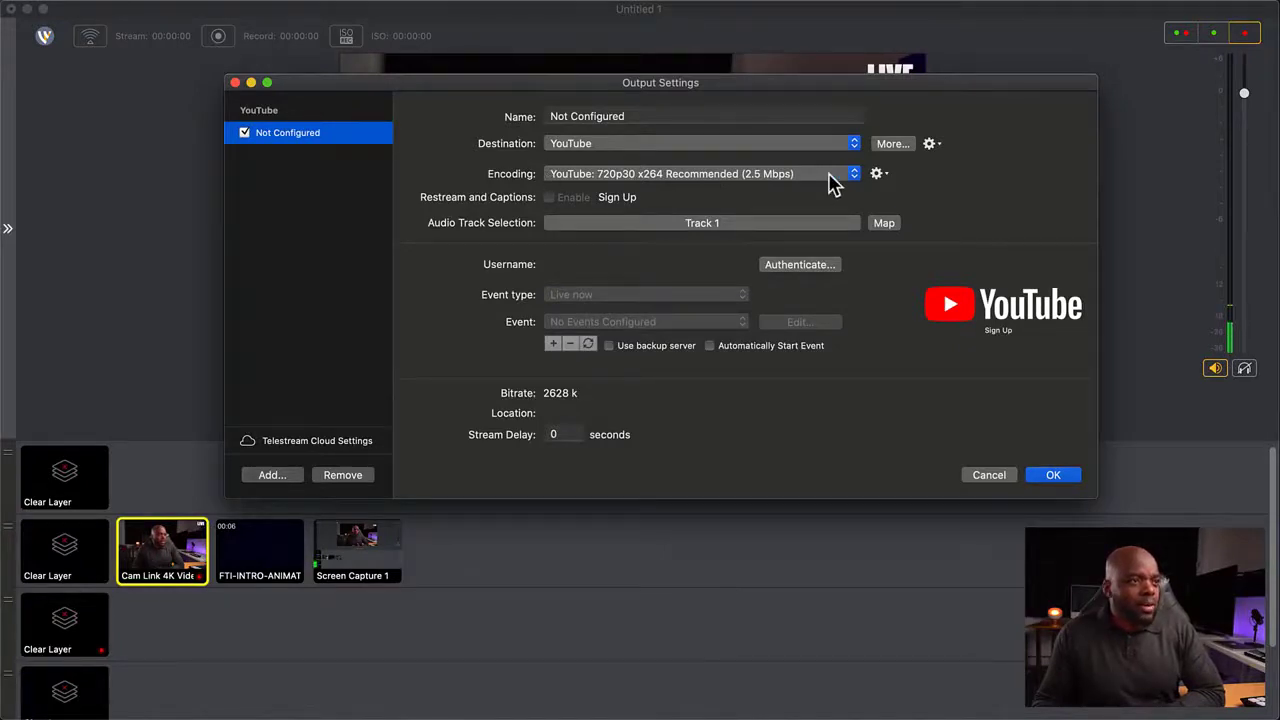
# Step: Set the YouTube output's encoding to YouTube: 1080p30 x264 Recommended (4.5 Mbps) and name the output Youtube
pyautogui.click(830, 176)
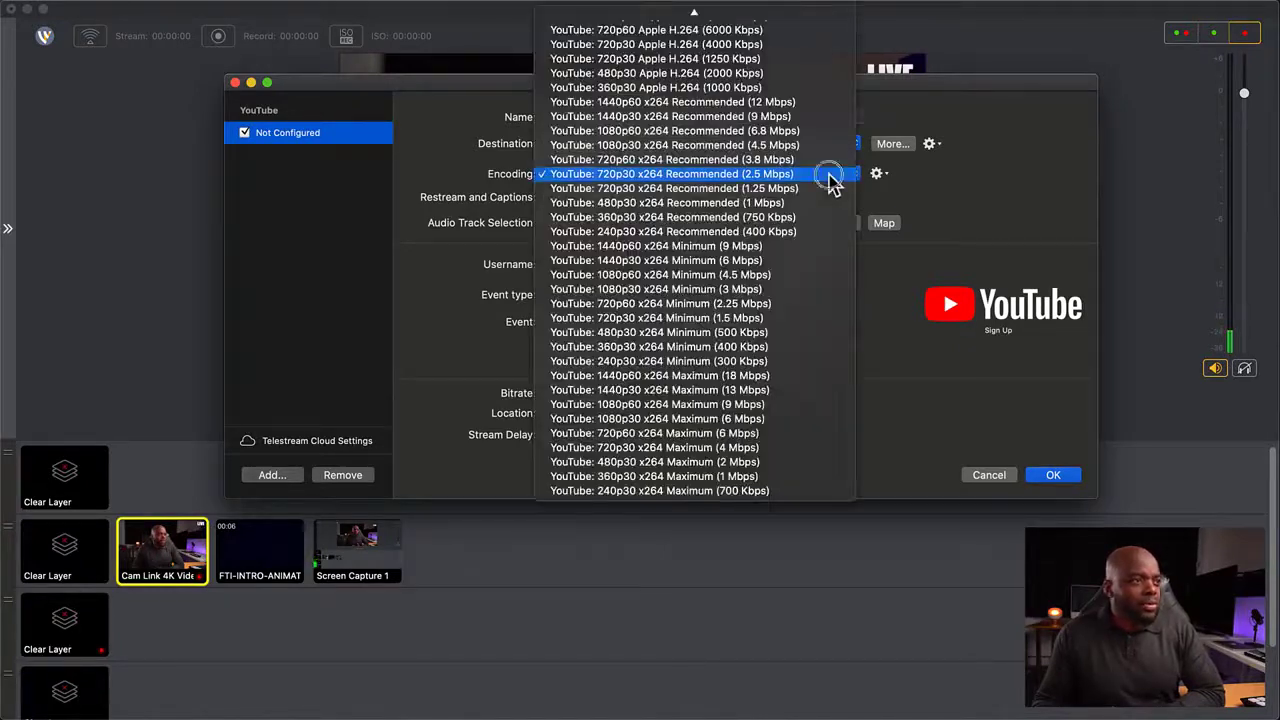
pyautogui.click(676, 146)
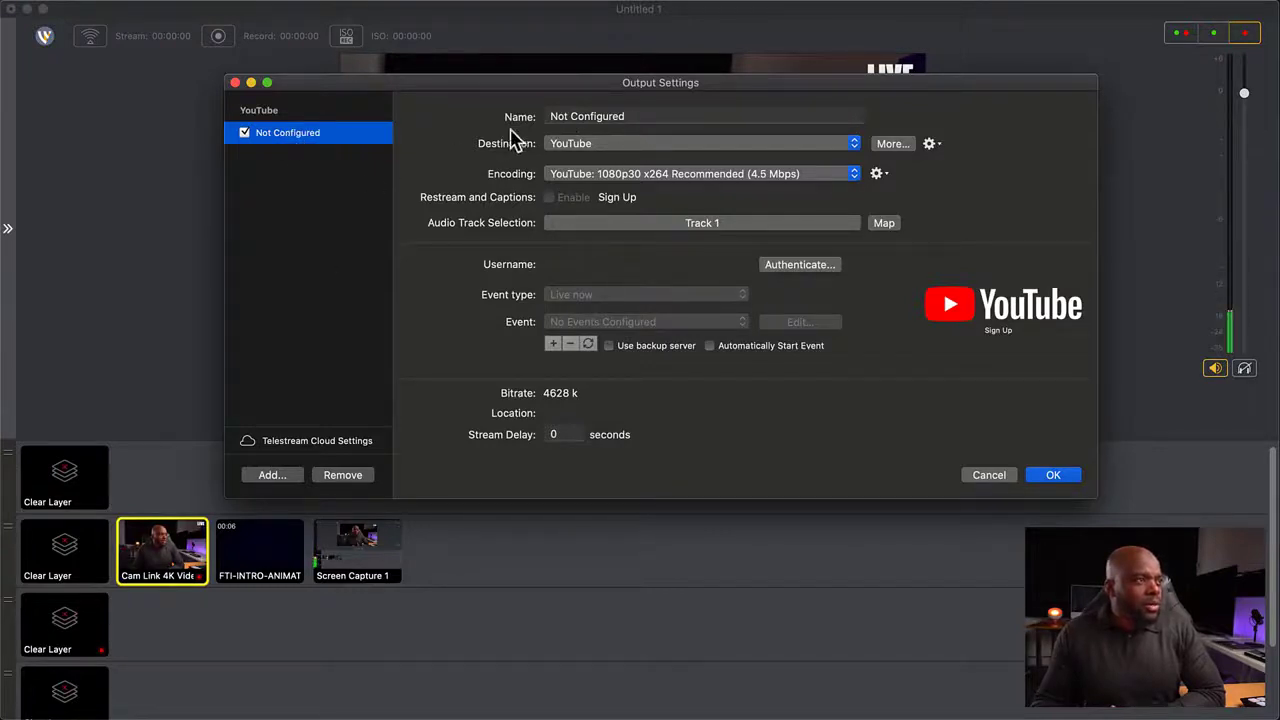
pyautogui.click(628, 116)
pyautogui.press('super+a')
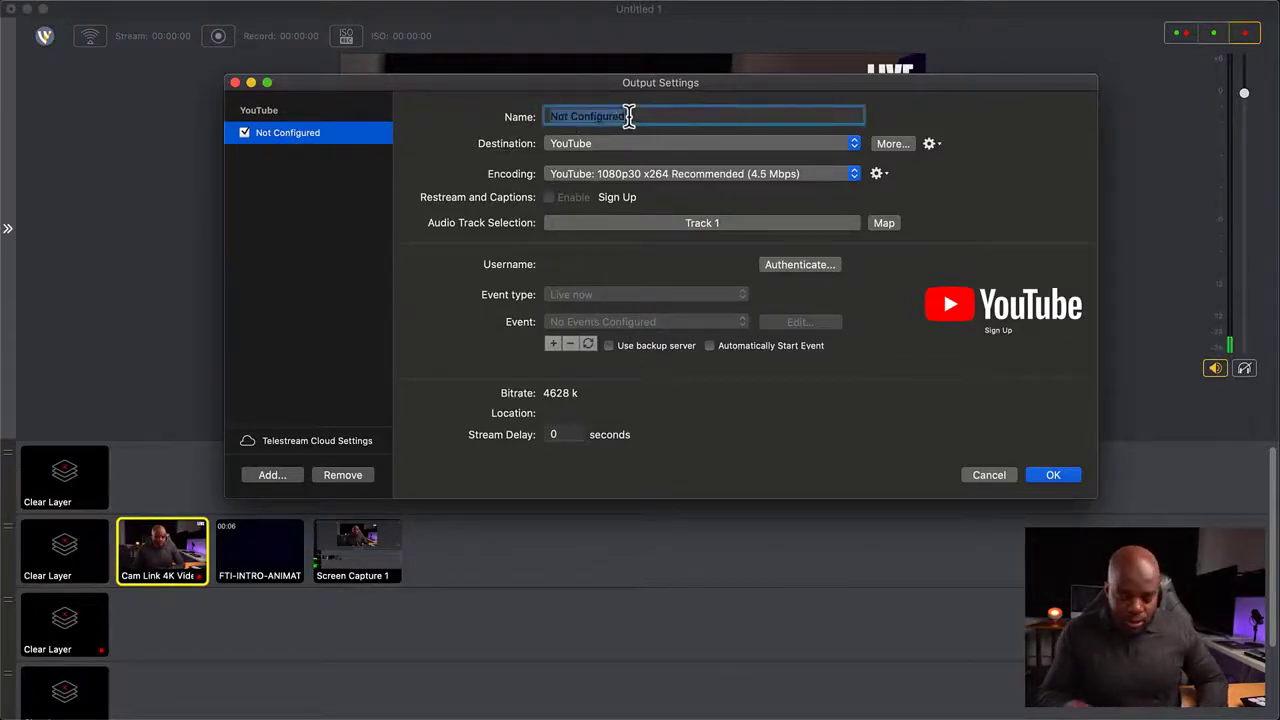
pyautogui.write('Youtube')
# Step: Add Facebook Live as a second output destination and close the output settings without saving
pyautogui.click(274, 475)
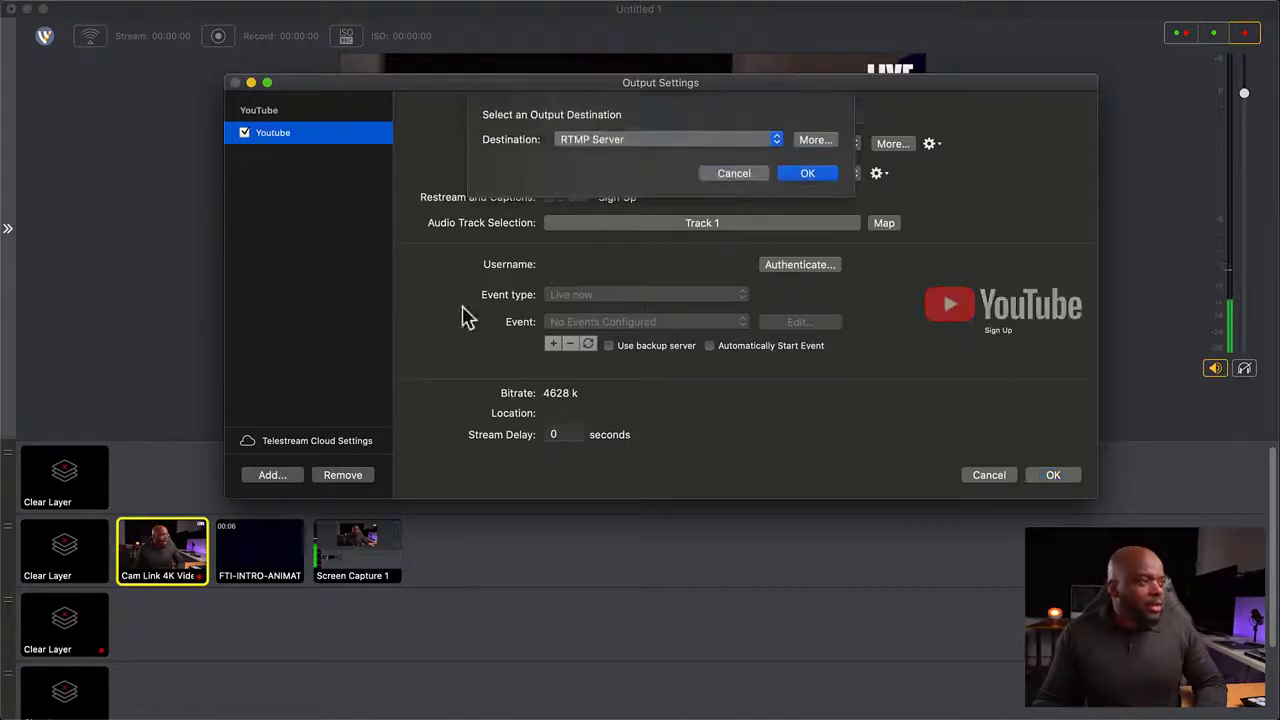
pyautogui.click(760, 148)
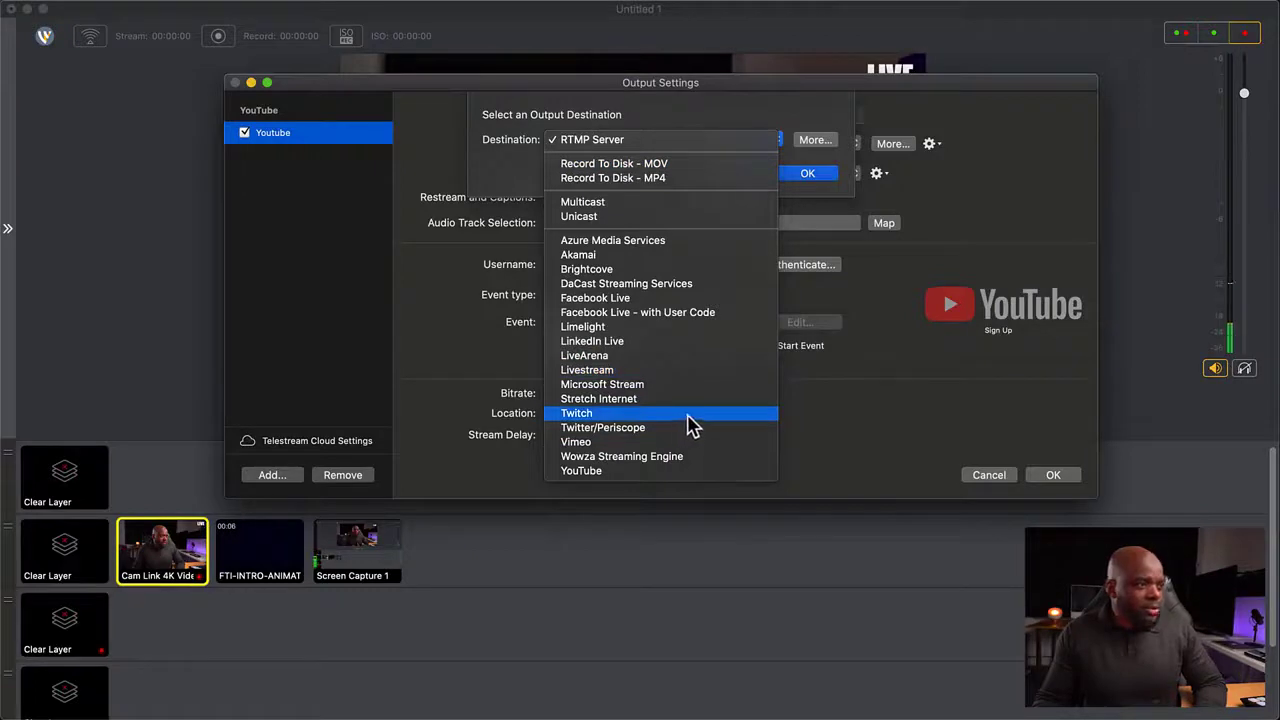
pyautogui.click(650, 300)
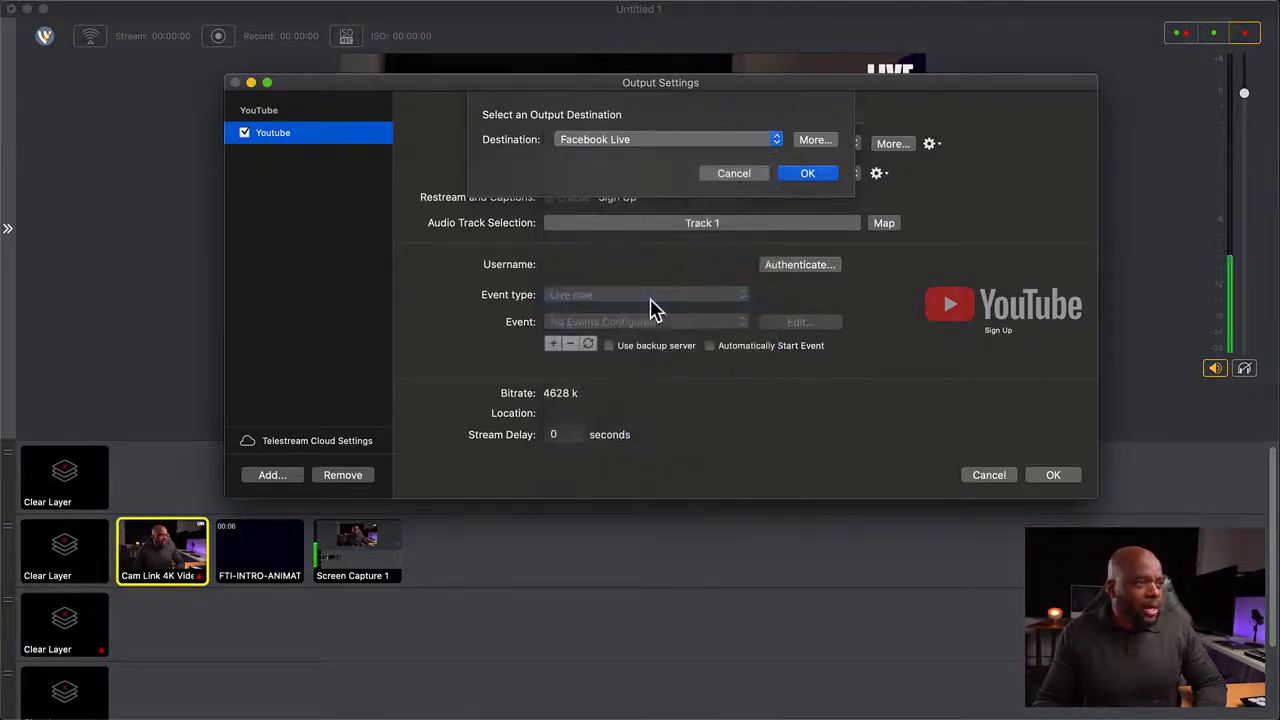
pyautogui.click(807, 175)
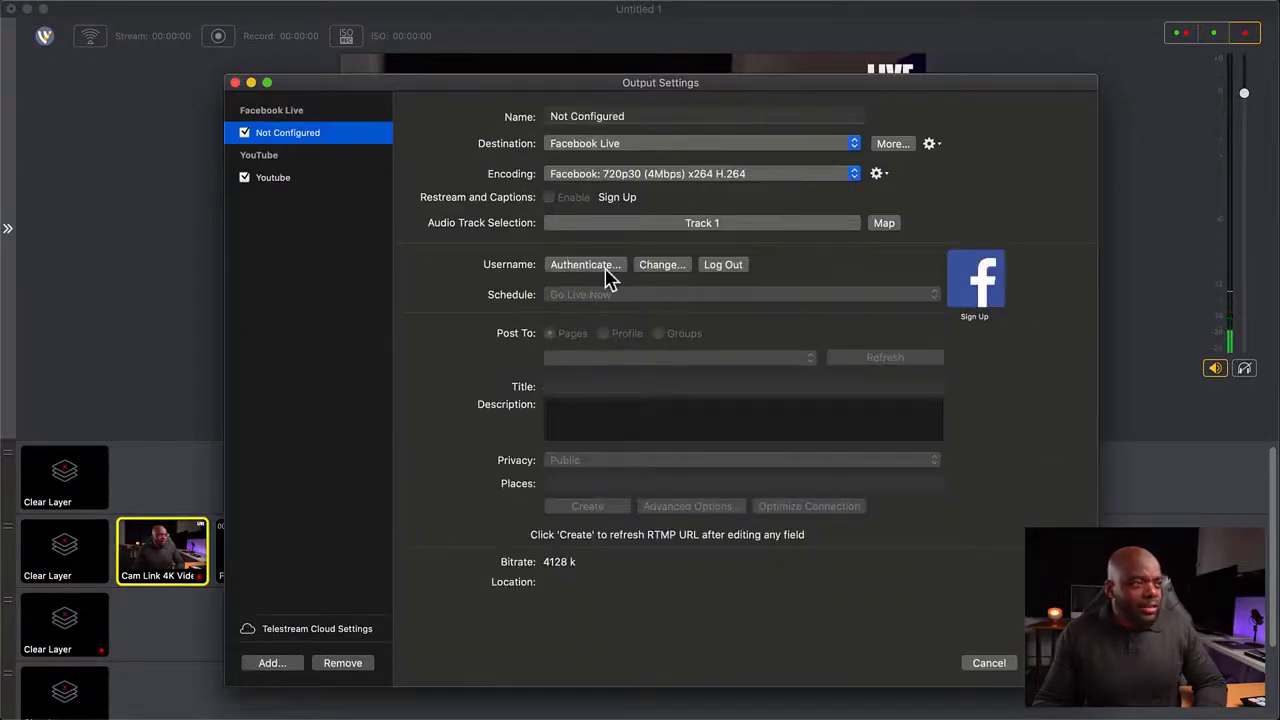
pyautogui.click(998, 668)
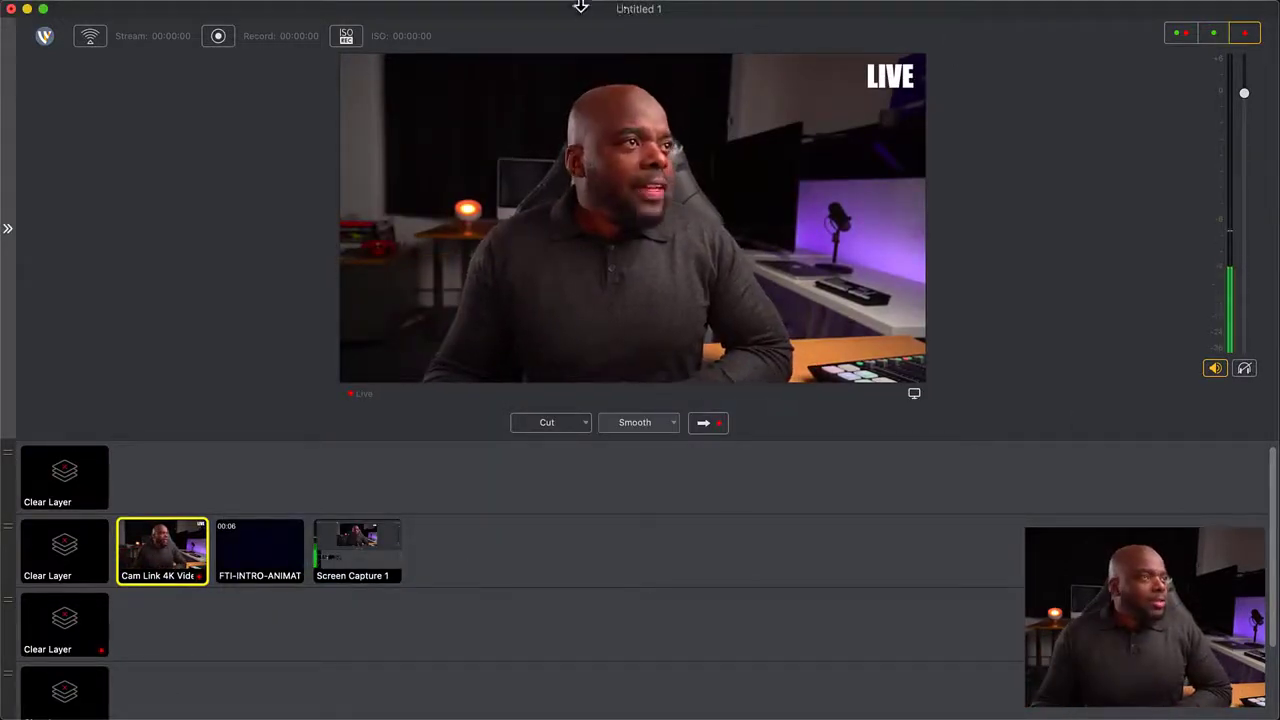
# Step: Choose Record To Disk - MP4 as the output destination in the output settings and discard the choice
pyautogui.click(290, 10)
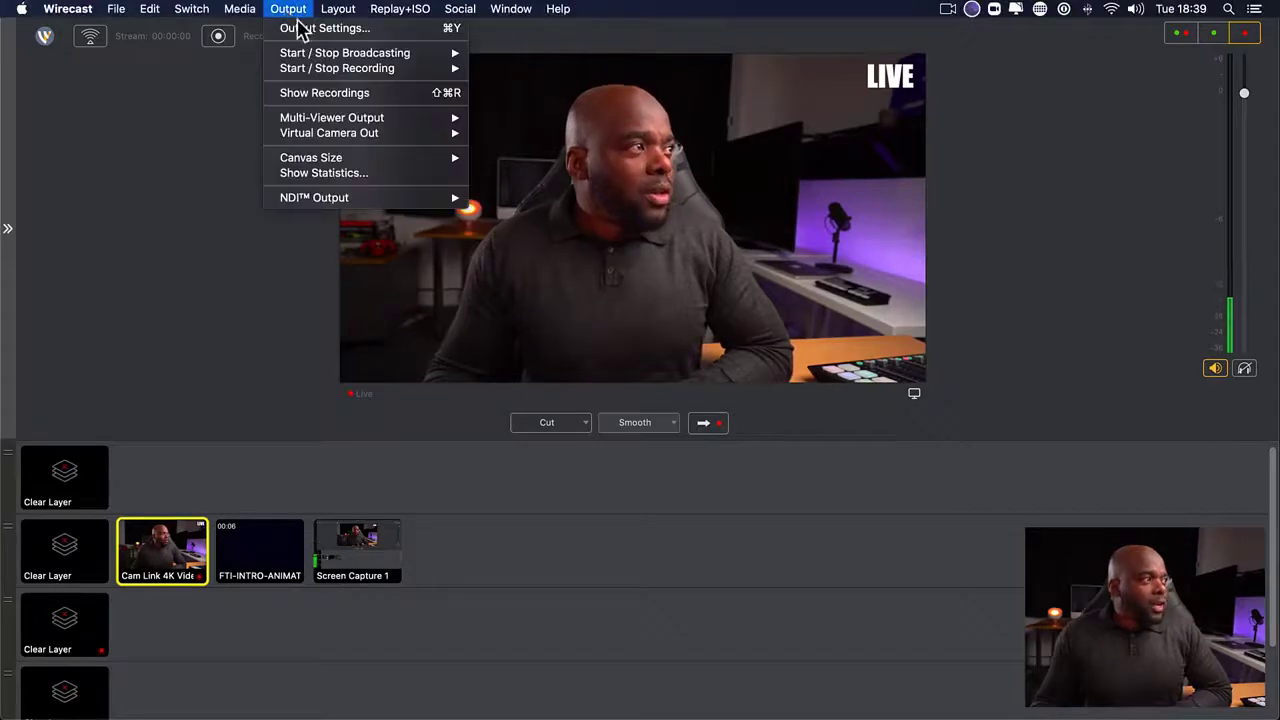
pyautogui.click(297, 28)
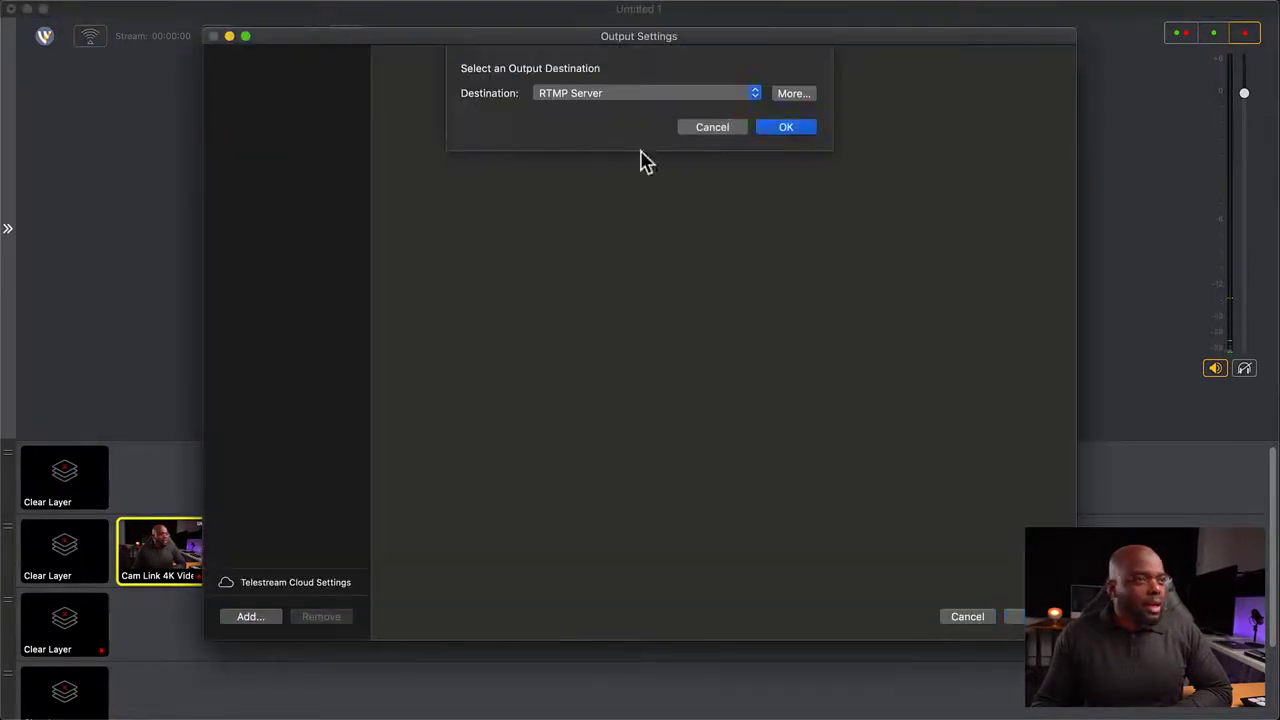
pyautogui.click(627, 98)
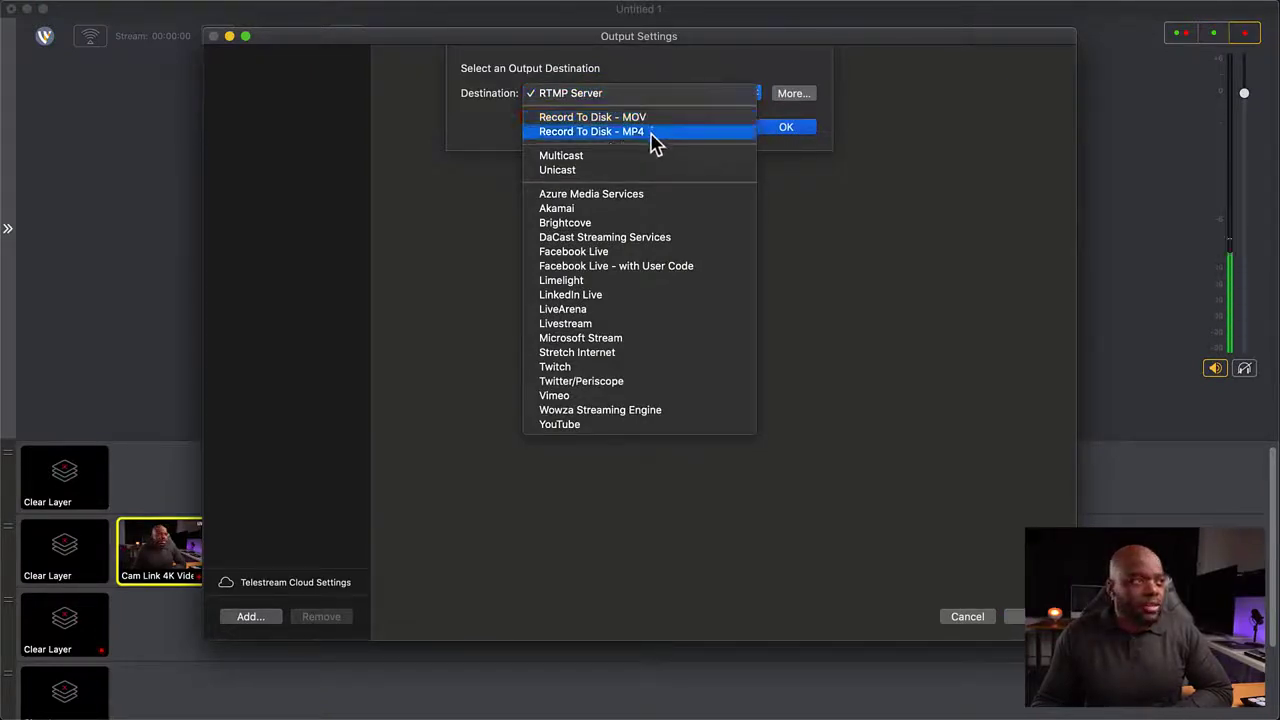
pyautogui.click(654, 132)
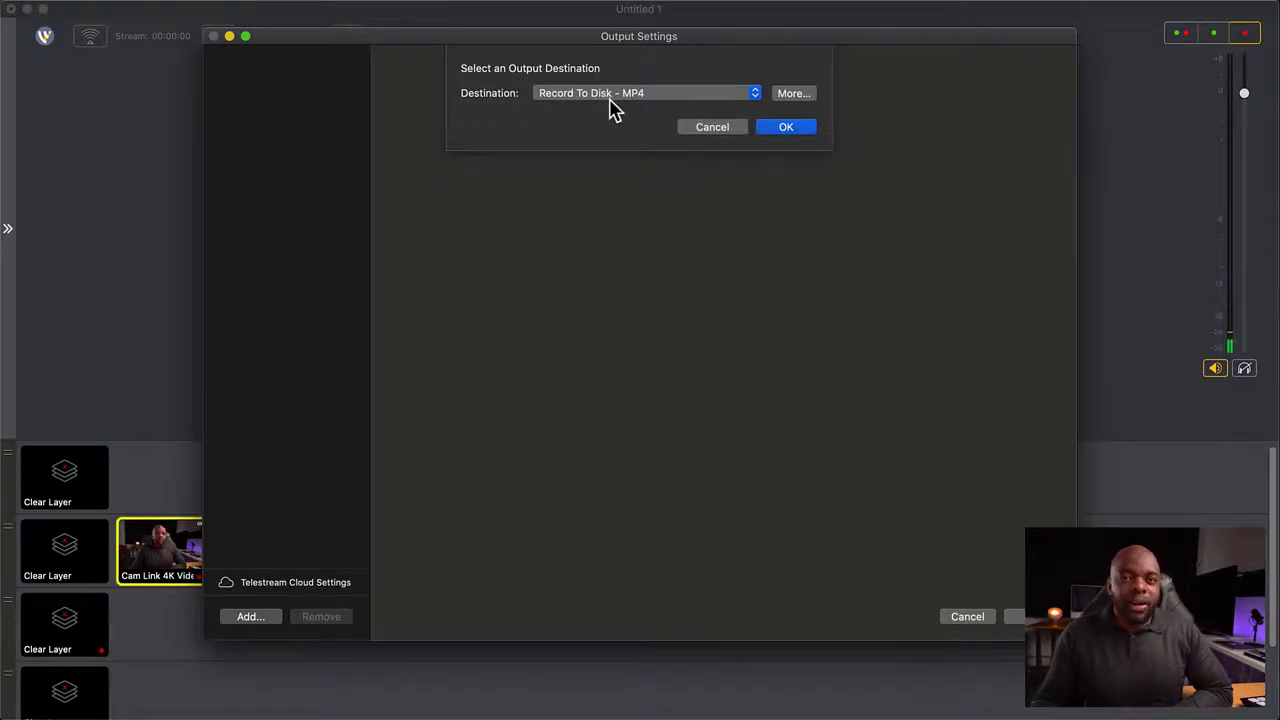
pyautogui.click(737, 130)
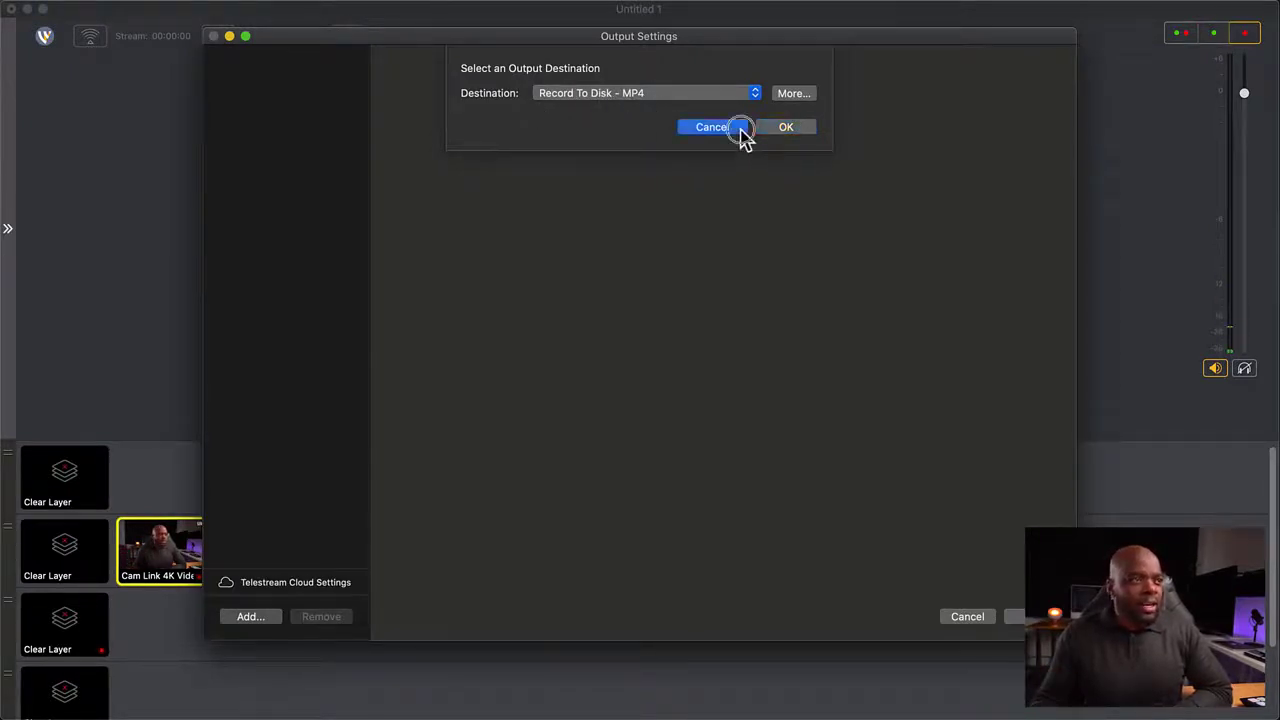
pyautogui.click(978, 620)
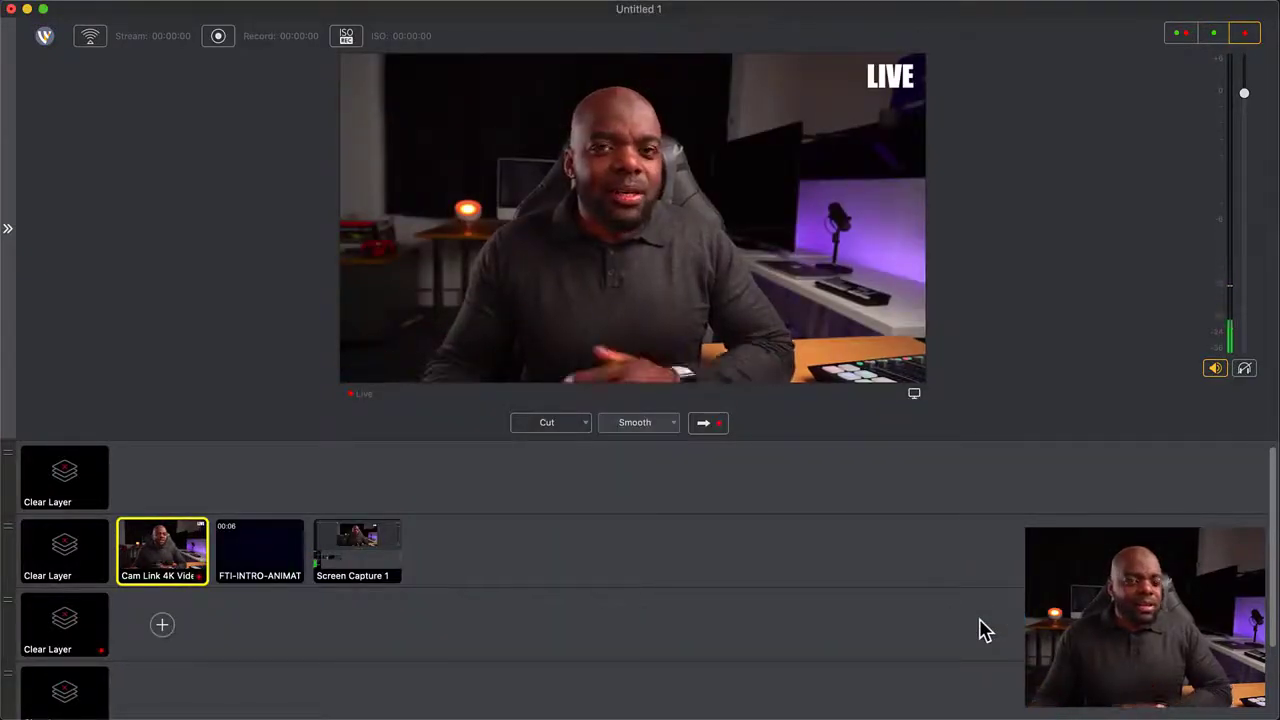
# Step: Take the Screen Capture 1 shot live
pyautogui.click(370, 568)
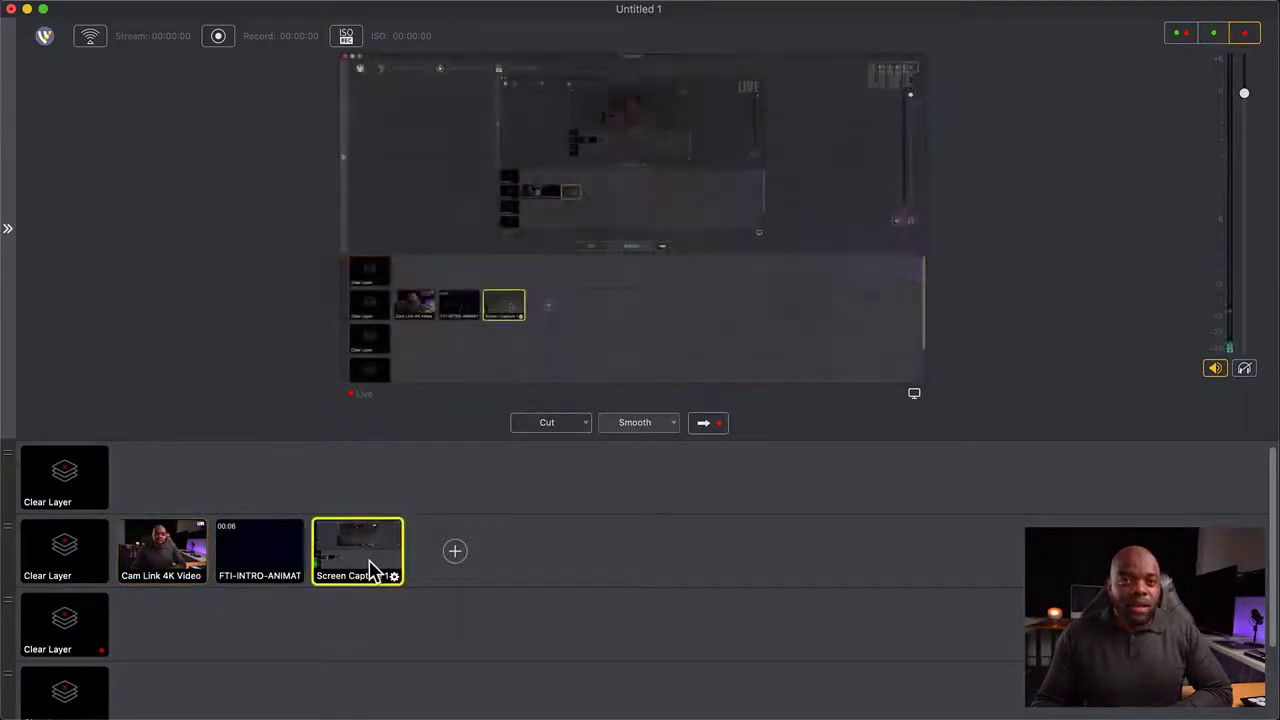